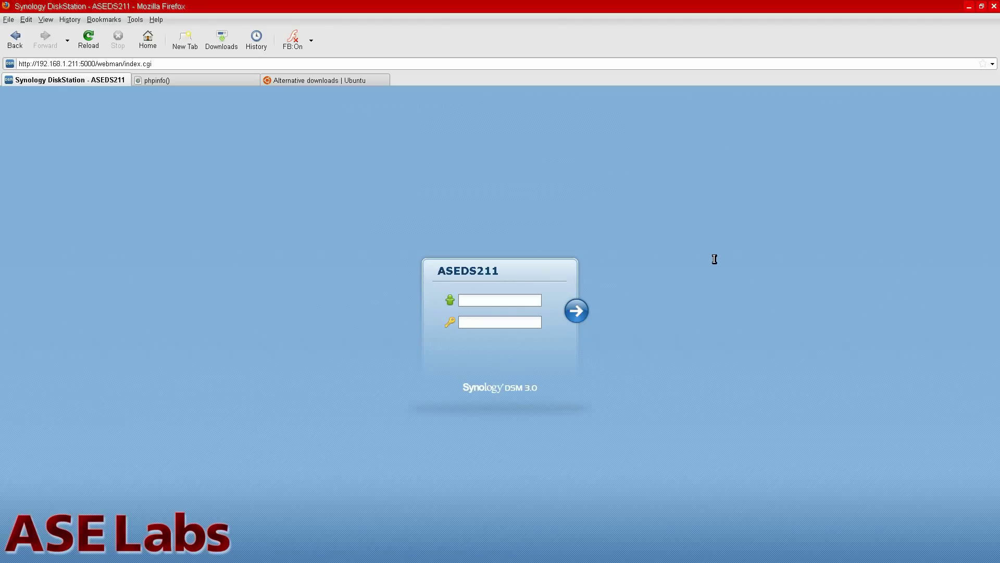
# Sign in to DiskStation Manager as admin with the account password.
pyautogui.click(525, 303)
pyautogui.write('admin')
pyautogui.press('Tab')
pyautogui.write('*********')
pyautogui.press('Return')
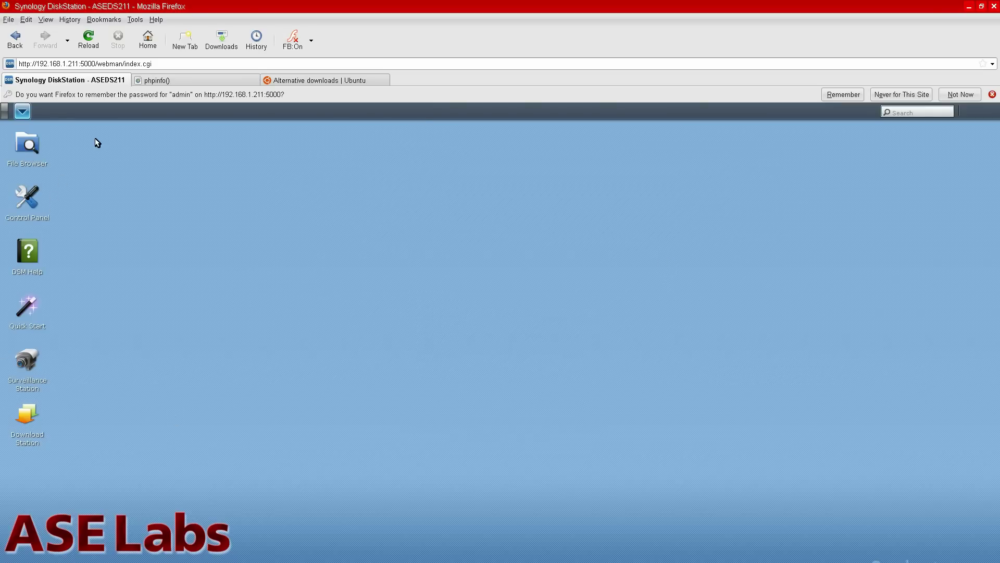
# Open Control Panel from the Main Menu and move its window to the right side.
pyautogui.click(25, 117)
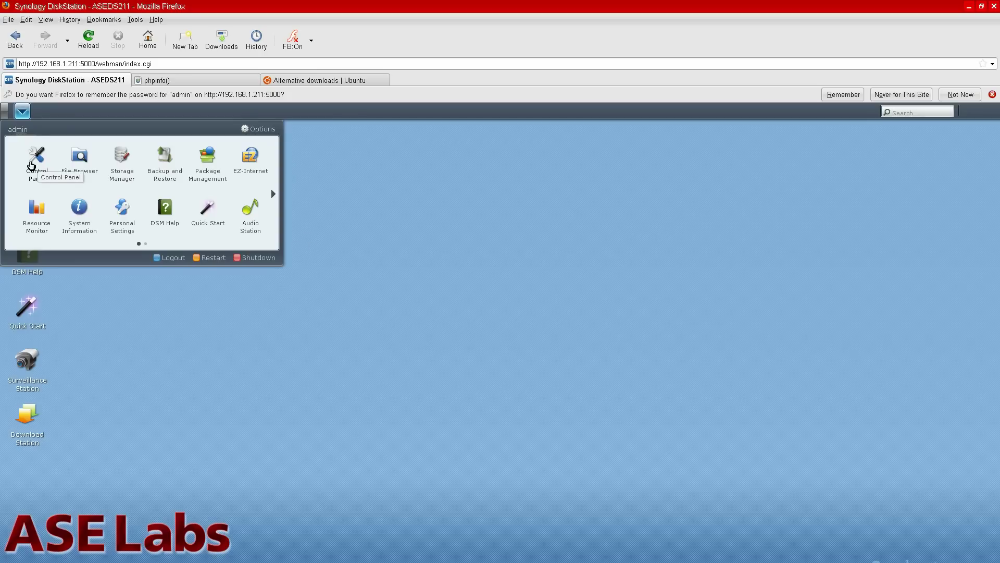
pyautogui.click(43, 154)
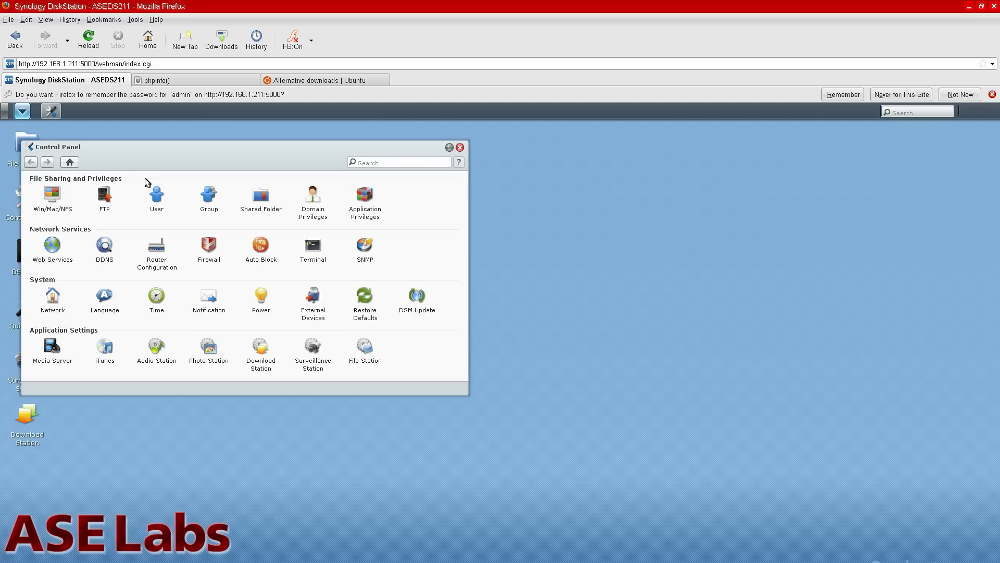
pyautogui.moveTo(276, 149); pyautogui.dragTo(623, 196)
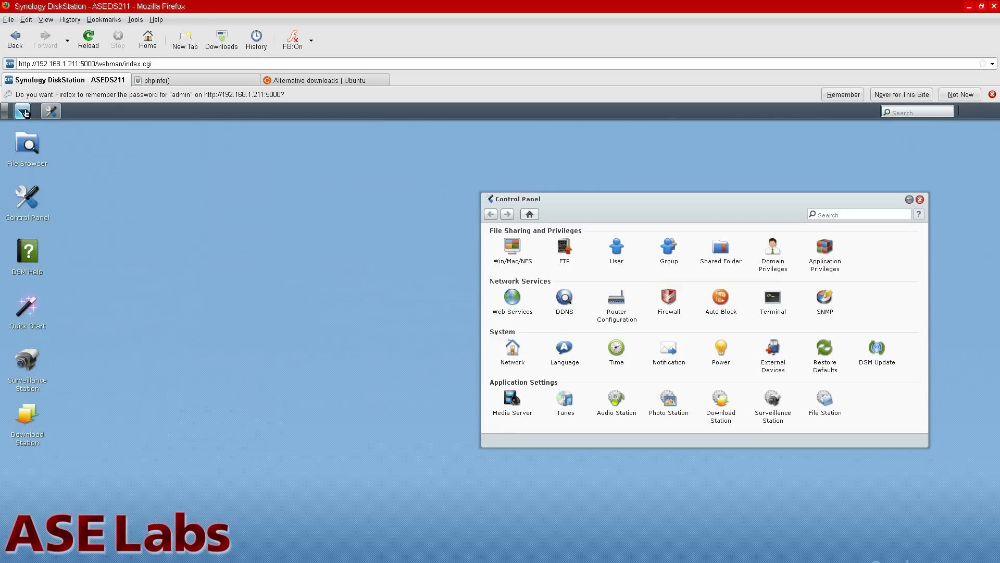
pyautogui.click(24, 112)
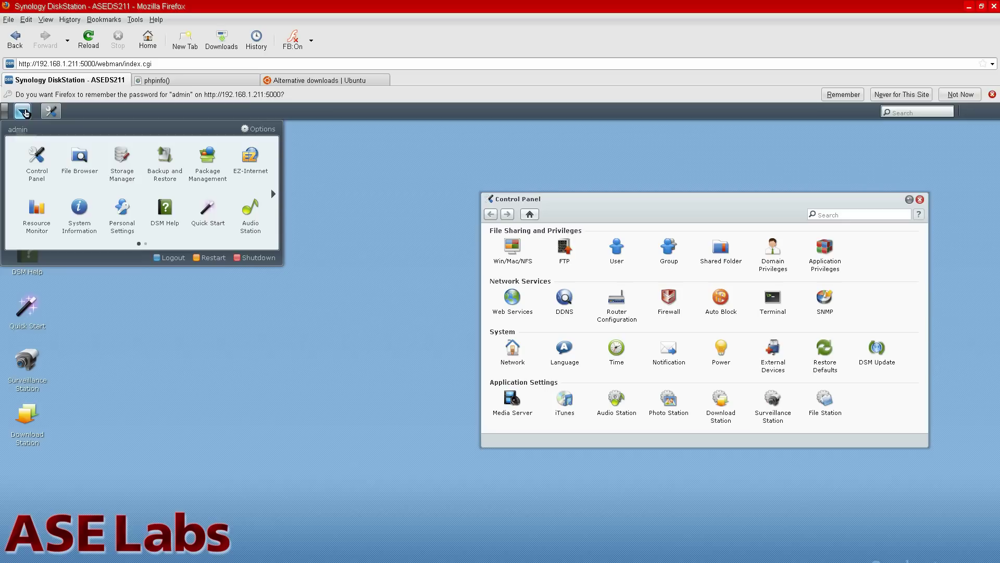
# Open Storage Manager and check the disk's S.M.A.R.T. info under HDD Management.
pyautogui.click(121, 165)
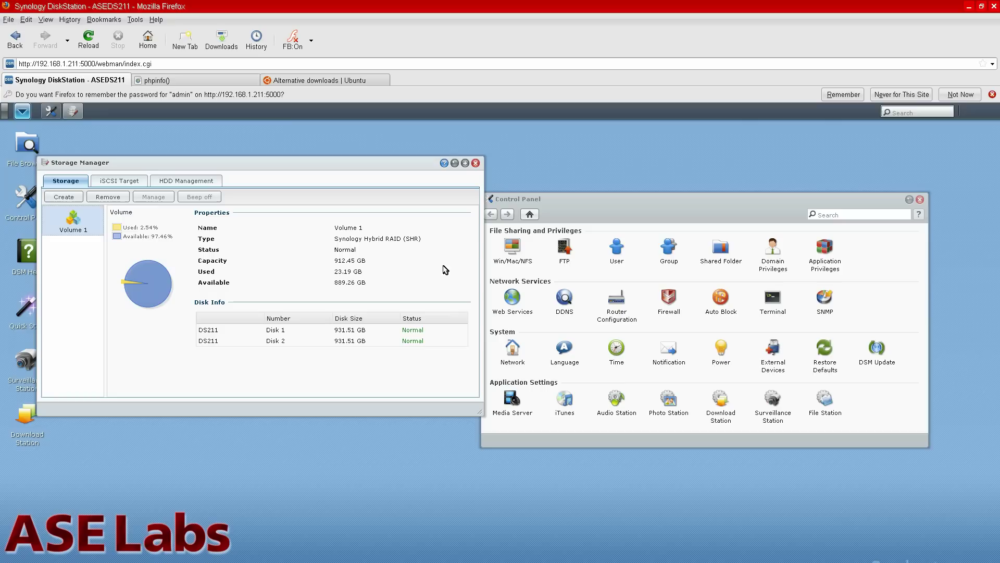
pyautogui.click(179, 182)
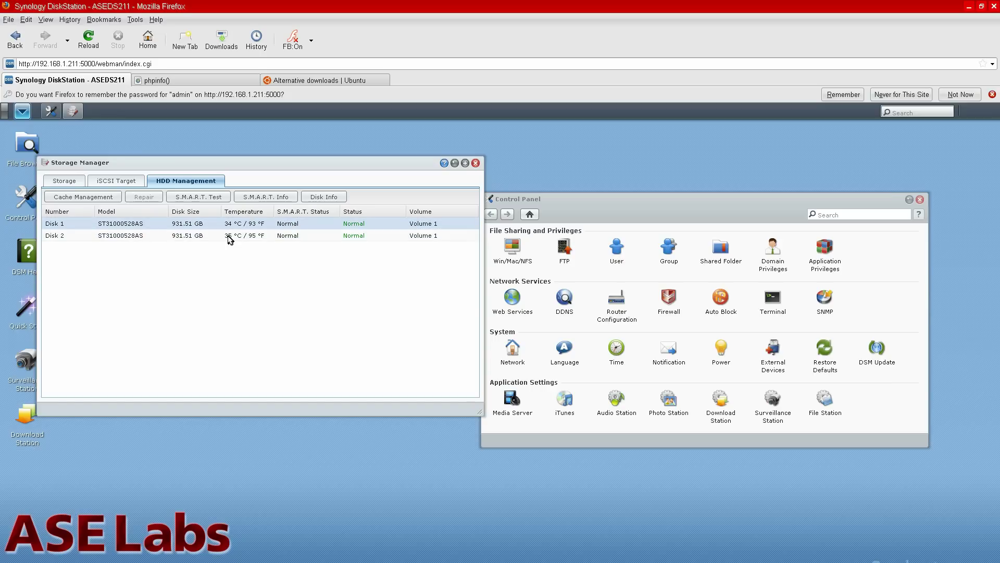
pyautogui.click(262, 199)
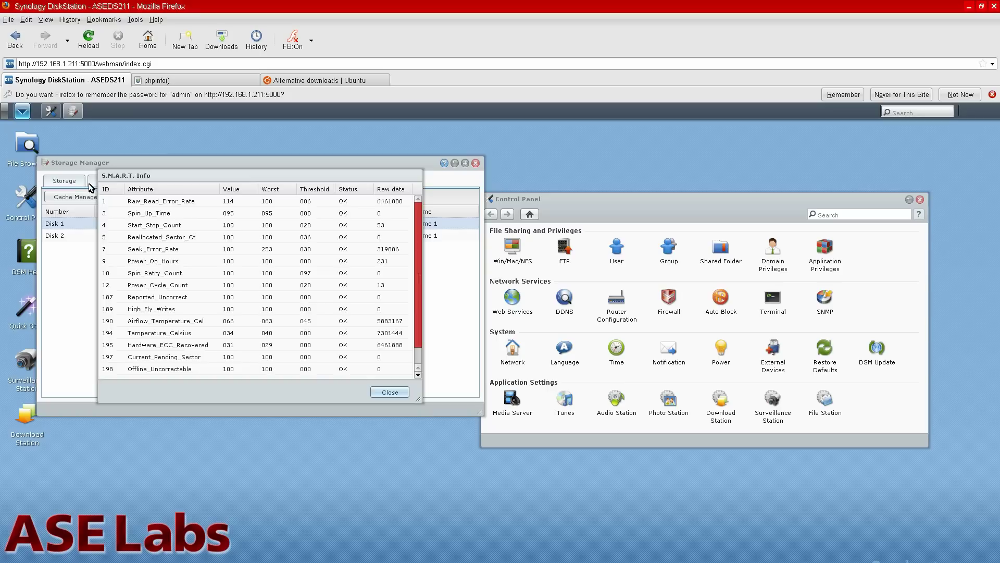
pyautogui.press('Escape')
# Return to the Volume 1 overview and move Control Panel up and to the right.
pyautogui.click(72, 183)
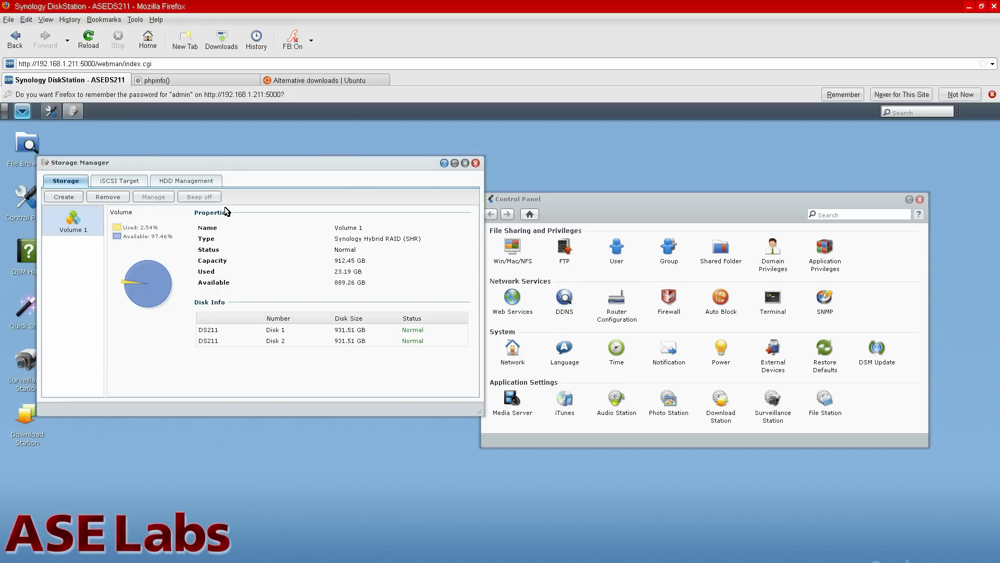
pyautogui.click(171, 183)
pyautogui.click(65, 181)
pyautogui.click(510, 199)
pyautogui.moveTo(568, 199); pyautogui.dragTo(585, 166)
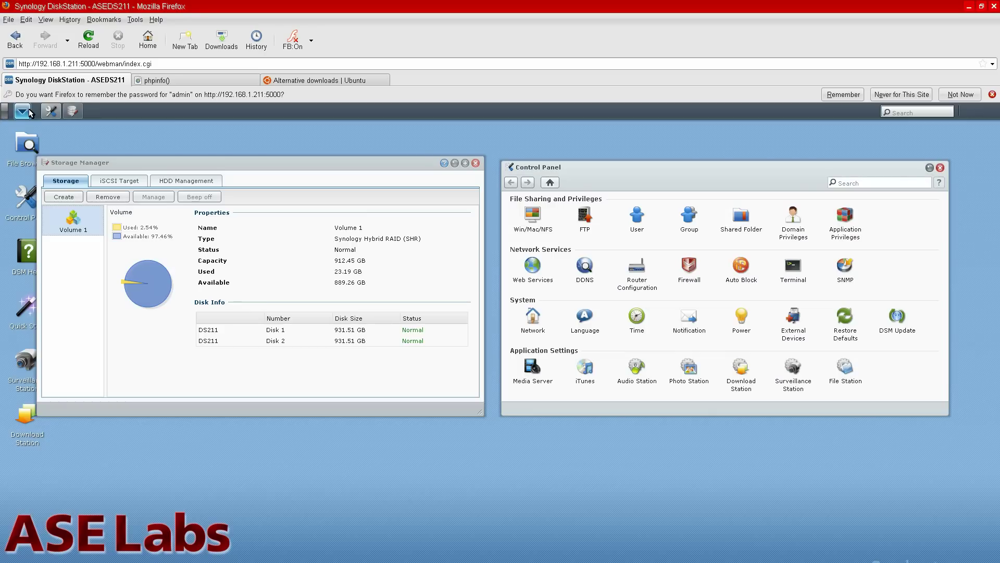
# Launch Resource Monitor at the lower right and show Control Panel's Group page.
pyautogui.click(22, 111)
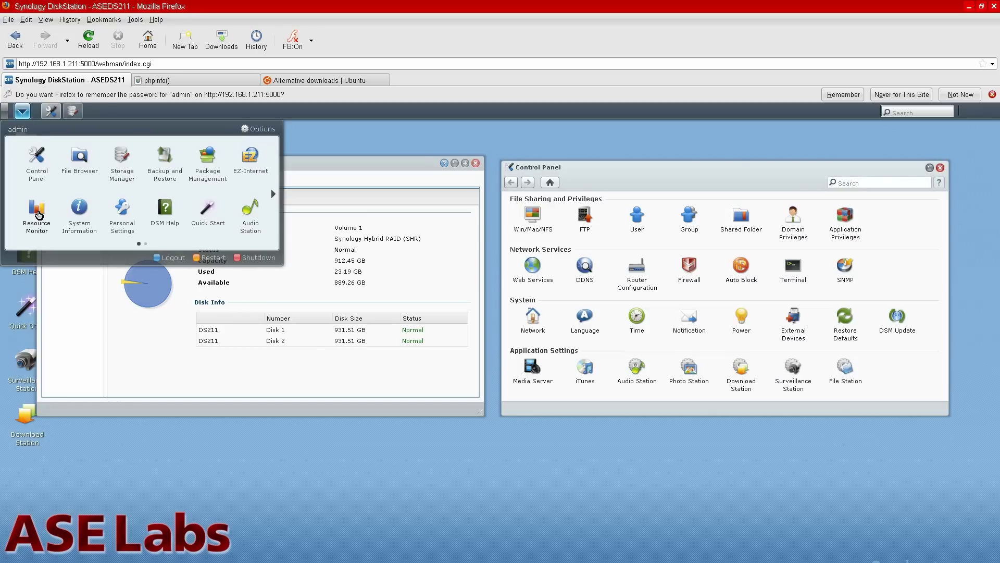
pyautogui.click(38, 214)
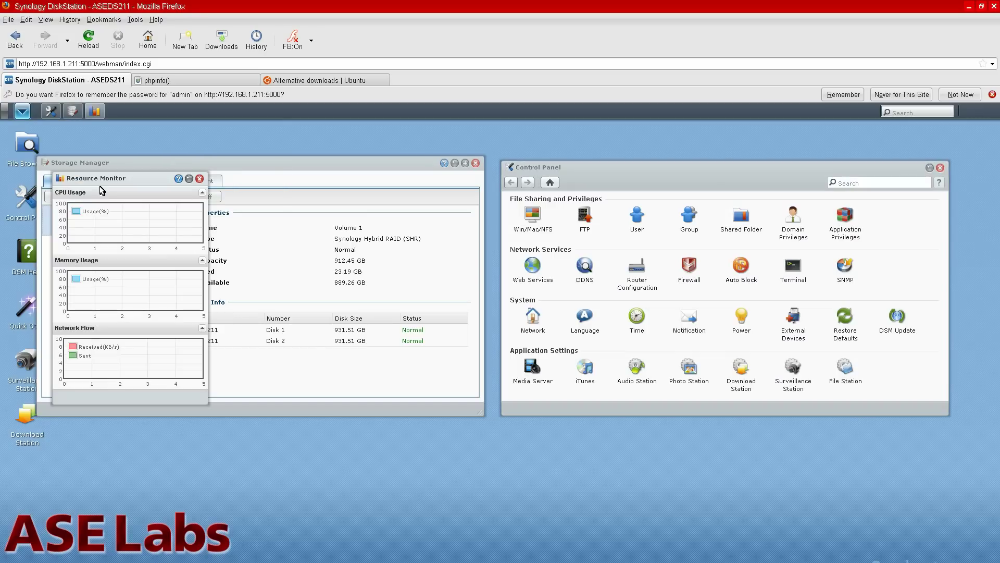
pyautogui.moveTo(101, 179); pyautogui.dragTo(888, 346)
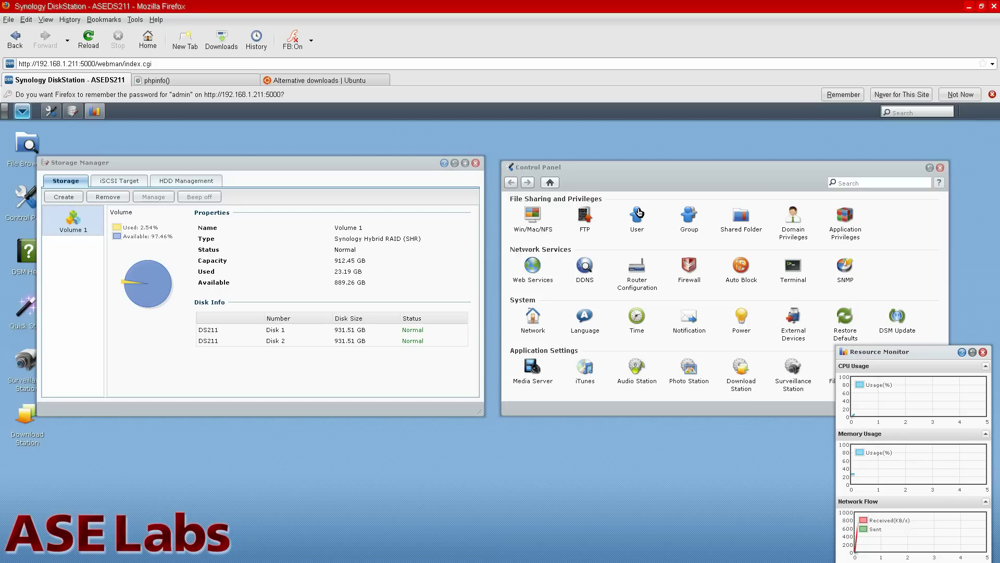
pyautogui.click(688, 217)
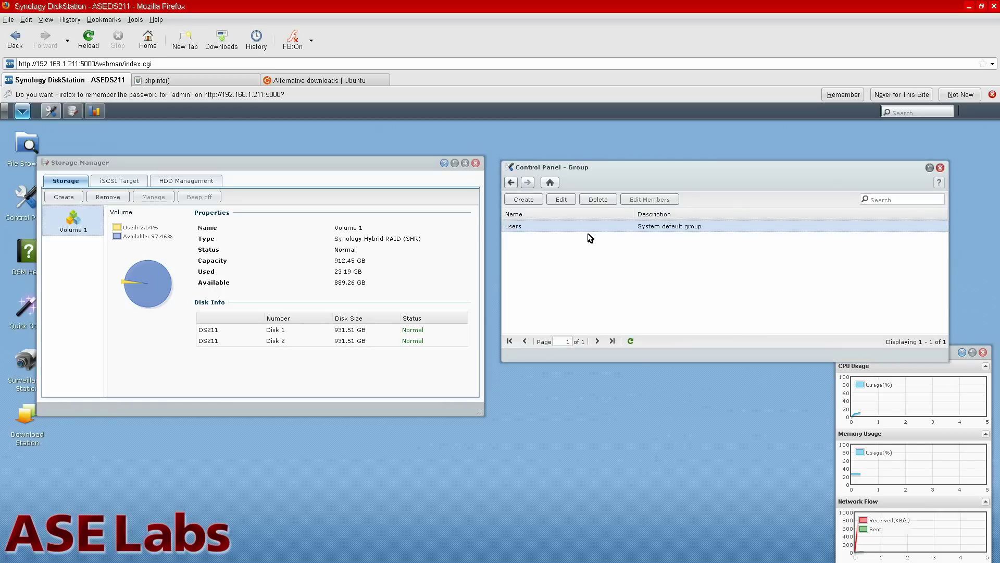
# Create a new group named 'people'.
pyautogui.click(537, 201)
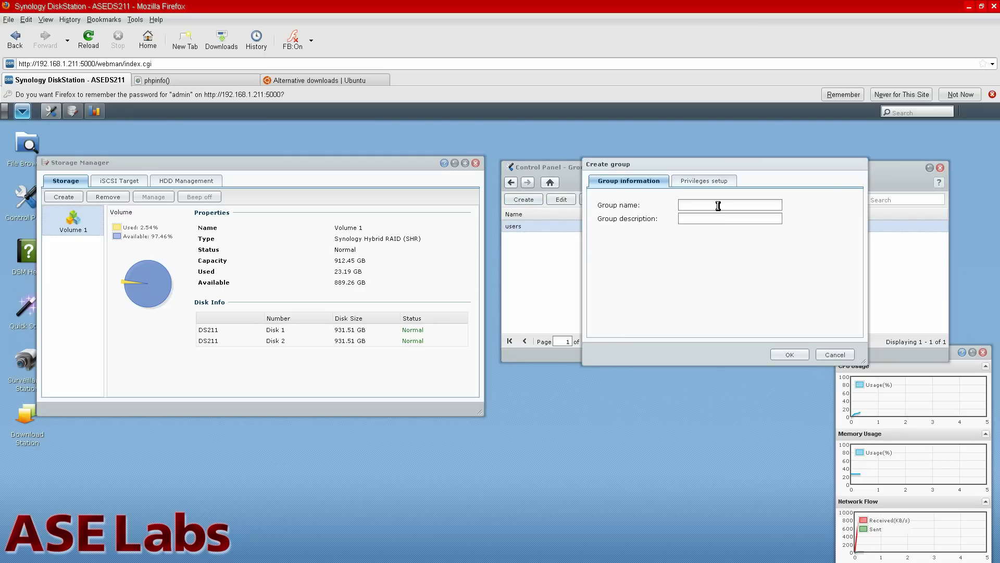
pyautogui.click(718, 205)
pyautogui.write('people')
pyautogui.click(798, 357)
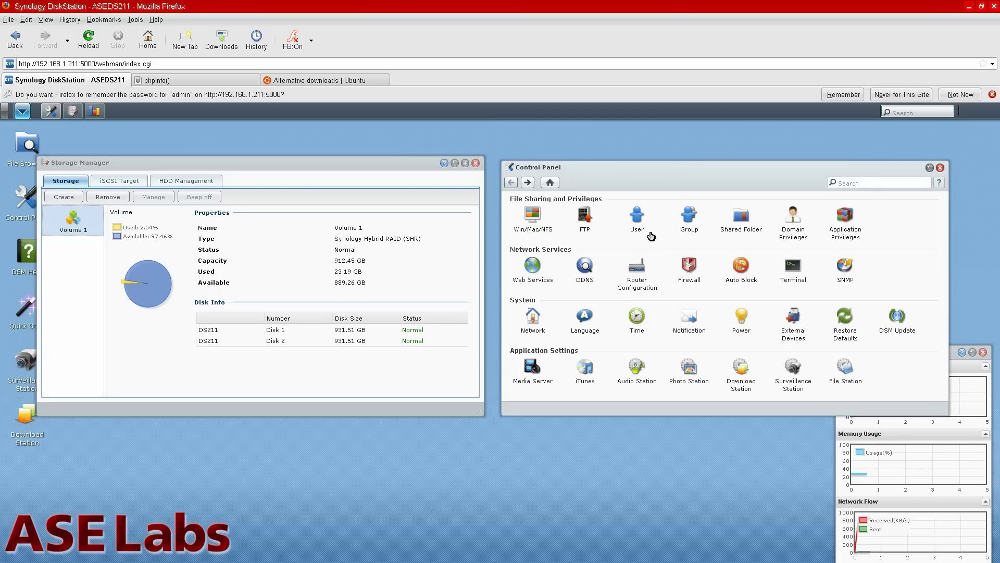
# Start a new user with a username, description 'rules' and a confirmed password.
pyautogui.click(640, 218)
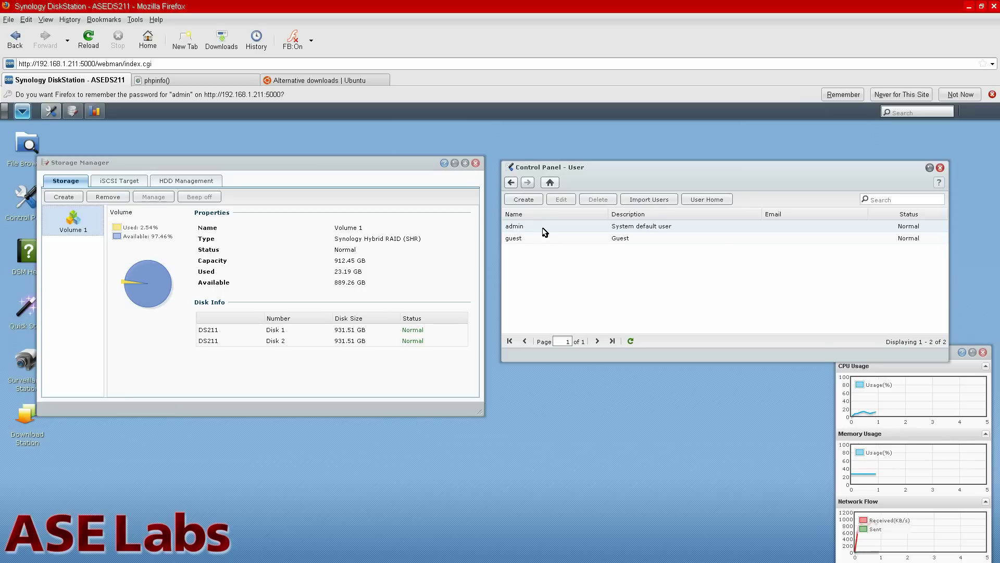
pyautogui.click(523, 199)
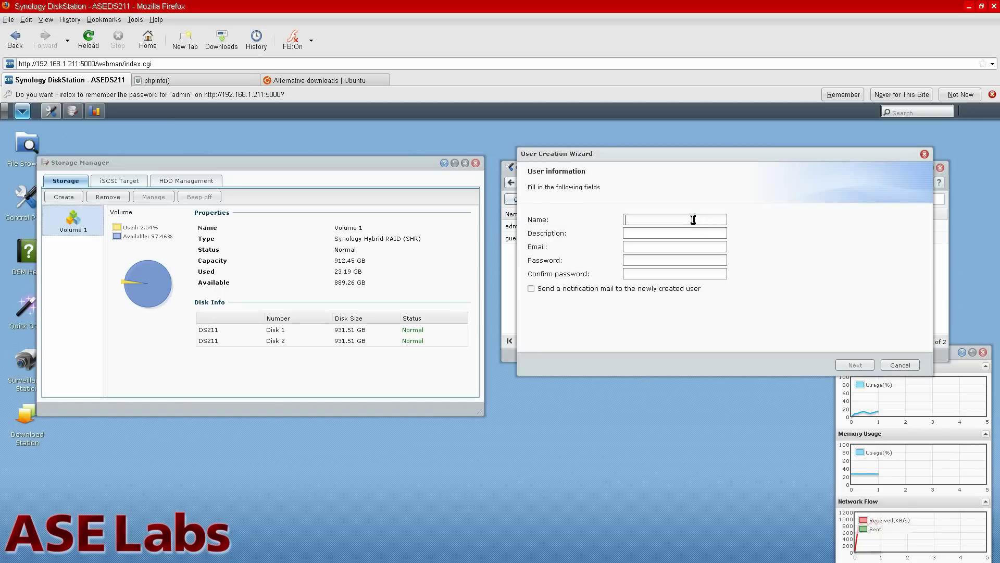
pyautogui.write('aron')
pyautogui.click(715, 236)
pyautogui.write('rules')
pyautogui.click(850, 365)
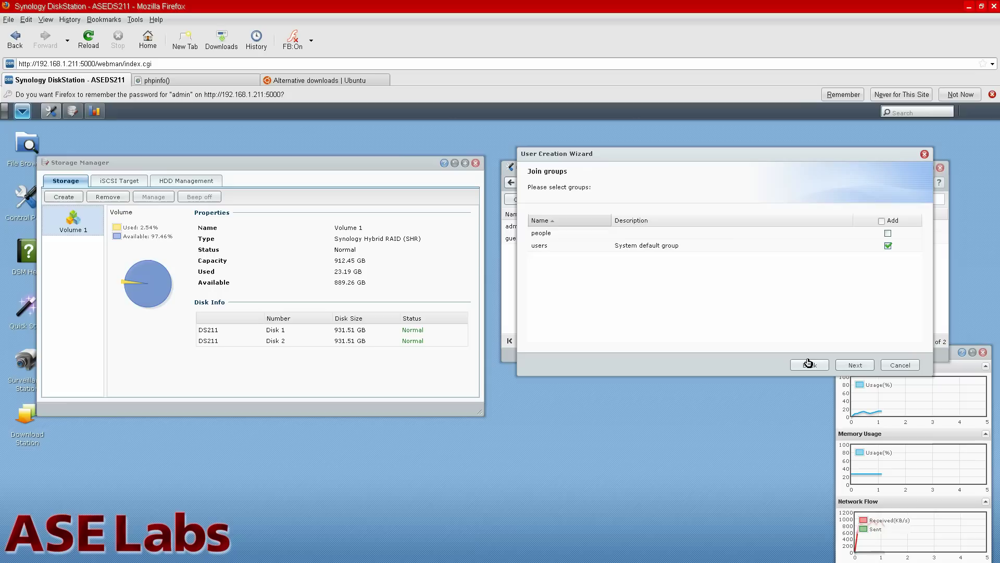
pyautogui.click(808, 364)
pyautogui.click(658, 265)
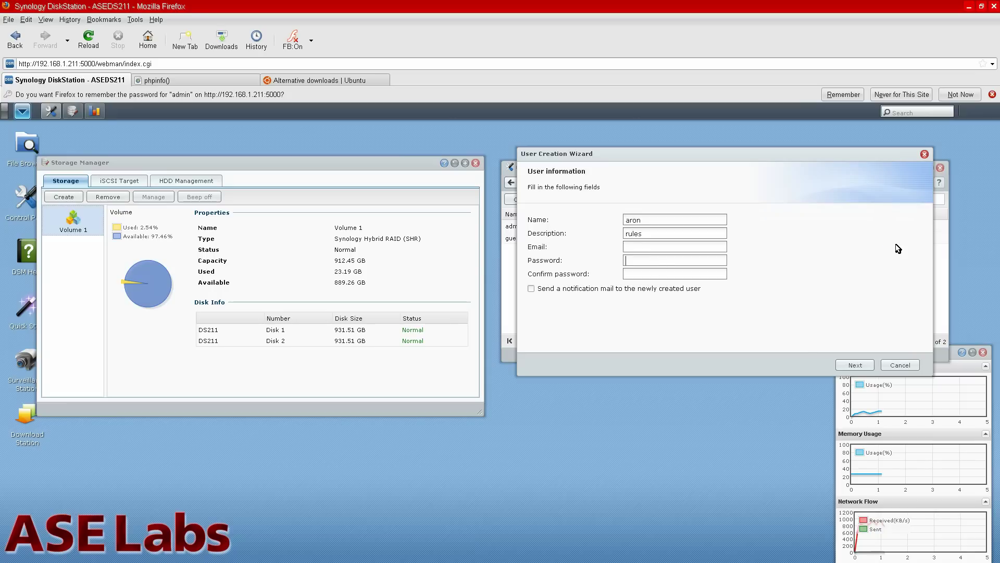
pyautogui.press('Tab')
# Add the new user to the people group alongside users.
pyautogui.click(862, 364)
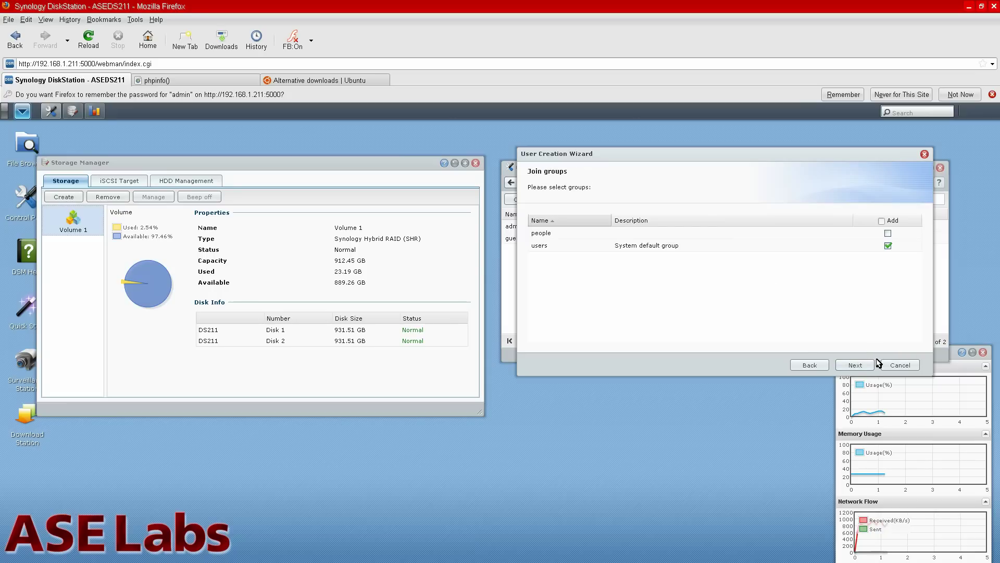
pyautogui.click(888, 233)
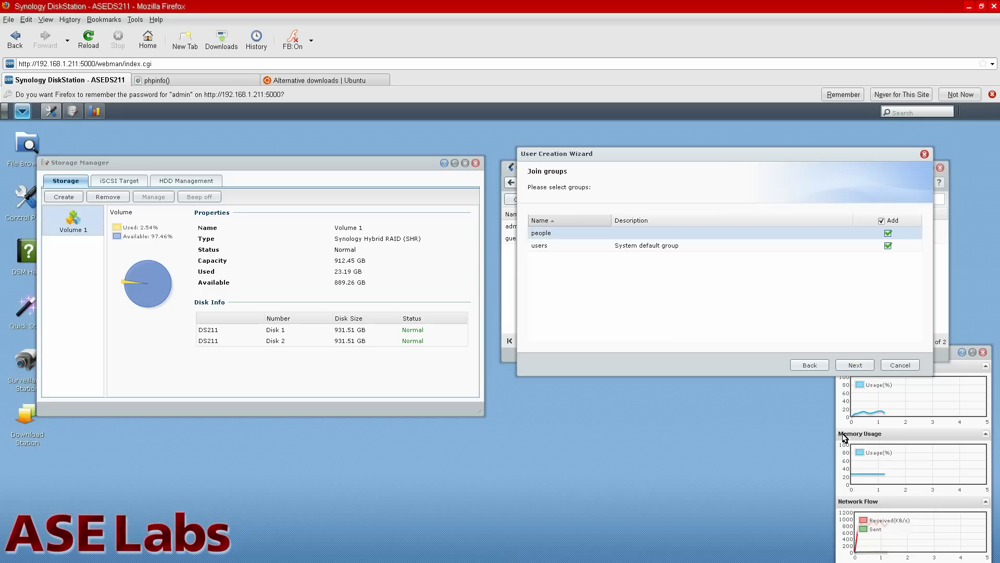
pyautogui.click(858, 366)
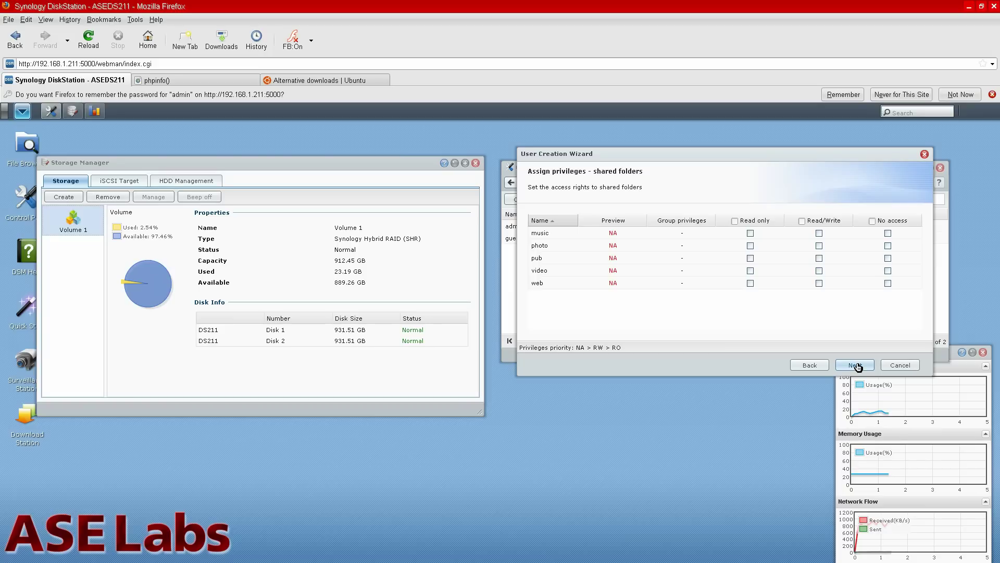
# Give the new user read/write access to pub and a 4 GB quota on Volume 1.
pyautogui.click(819, 258)
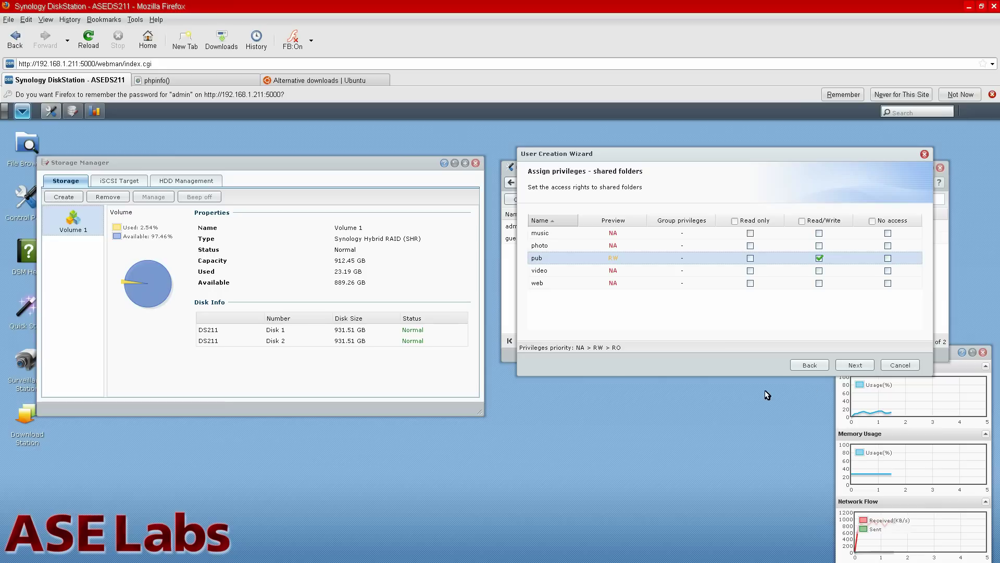
pyautogui.click(855, 365)
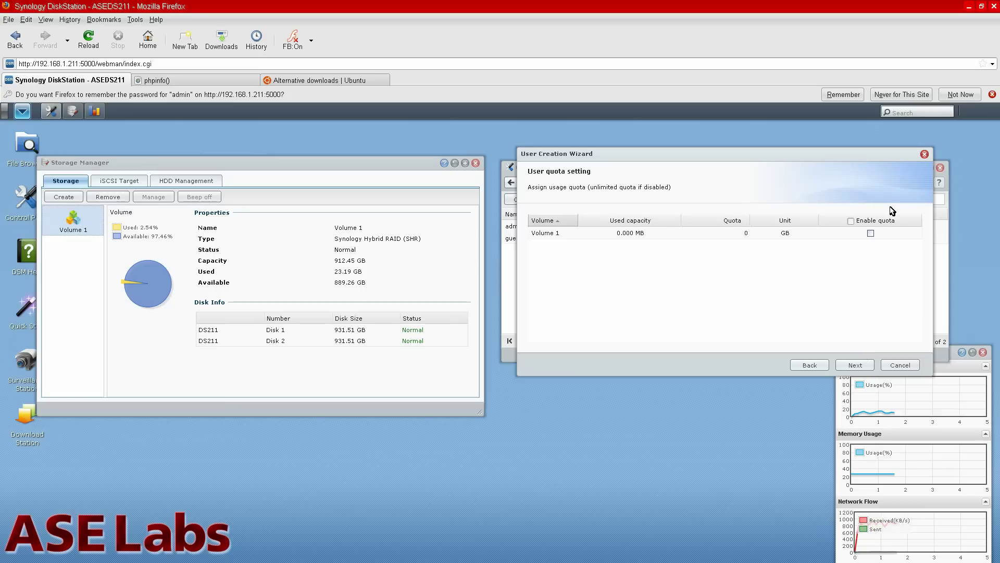
pyautogui.click(871, 233)
pyautogui.write('1')
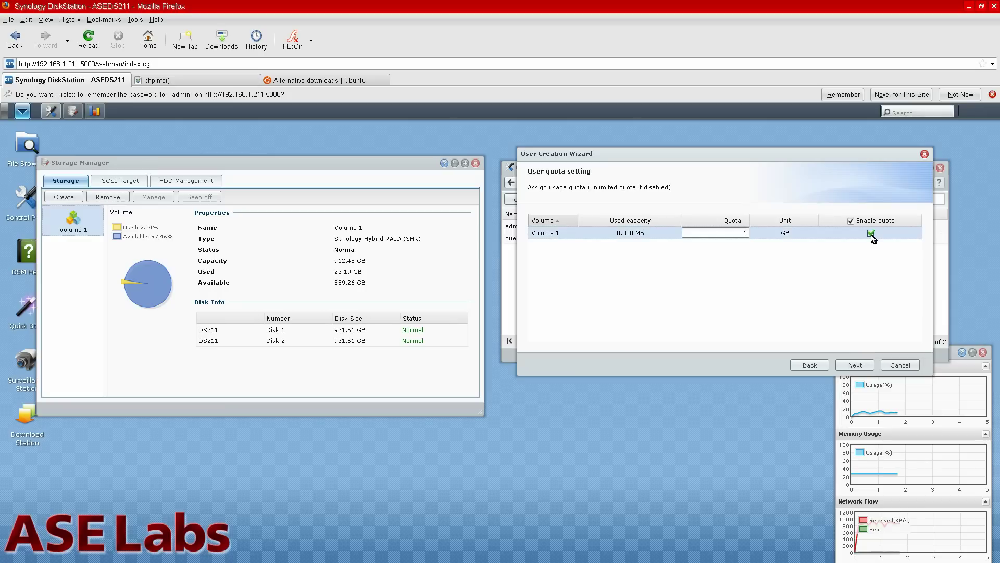
pyautogui.doubleClick(735, 233)
pyautogui.write('4')
pyautogui.click(865, 368)
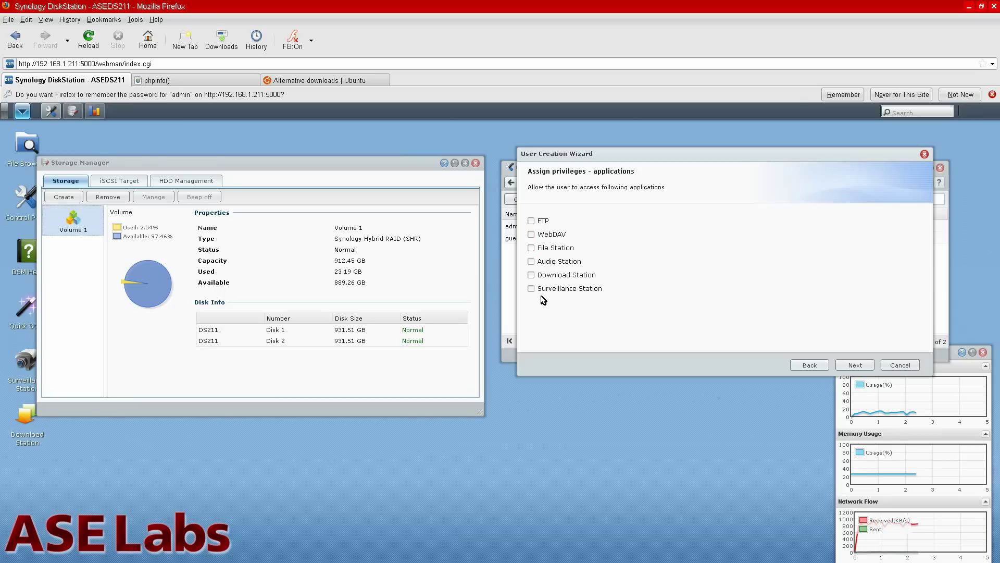
# Confirm the settings to create the user and return to the Control Panel overview.
pyautogui.click(868, 363)
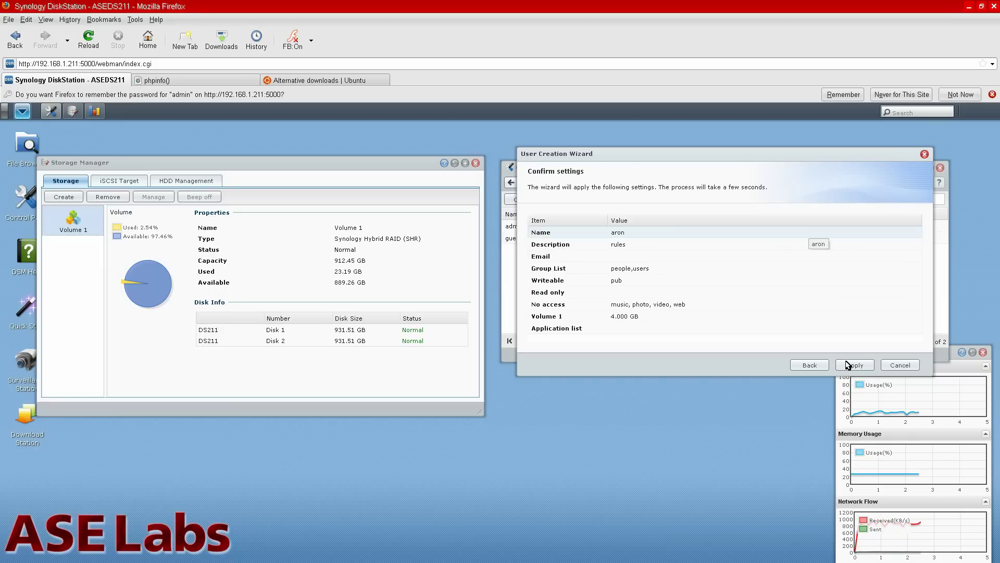
pyautogui.click(857, 366)
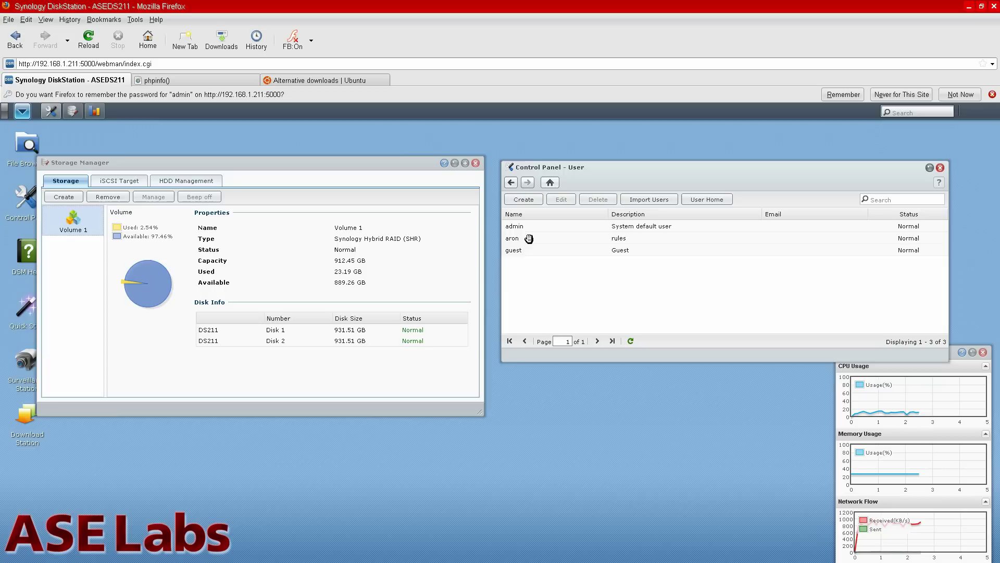
pyautogui.click(512, 183)
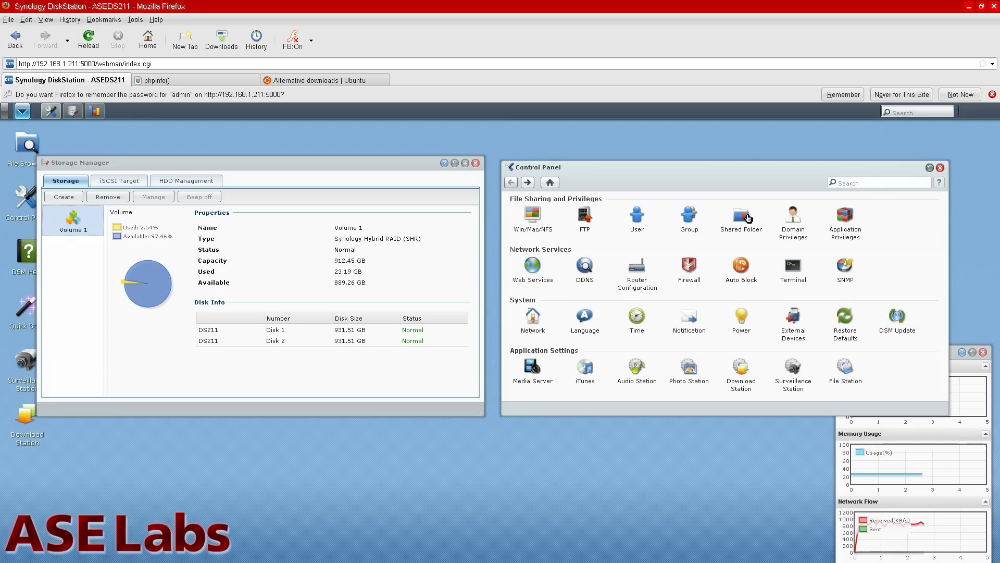
# Create a shared folder named 'myshare' after reviewing its Windows ACL options.
pyautogui.click(748, 218)
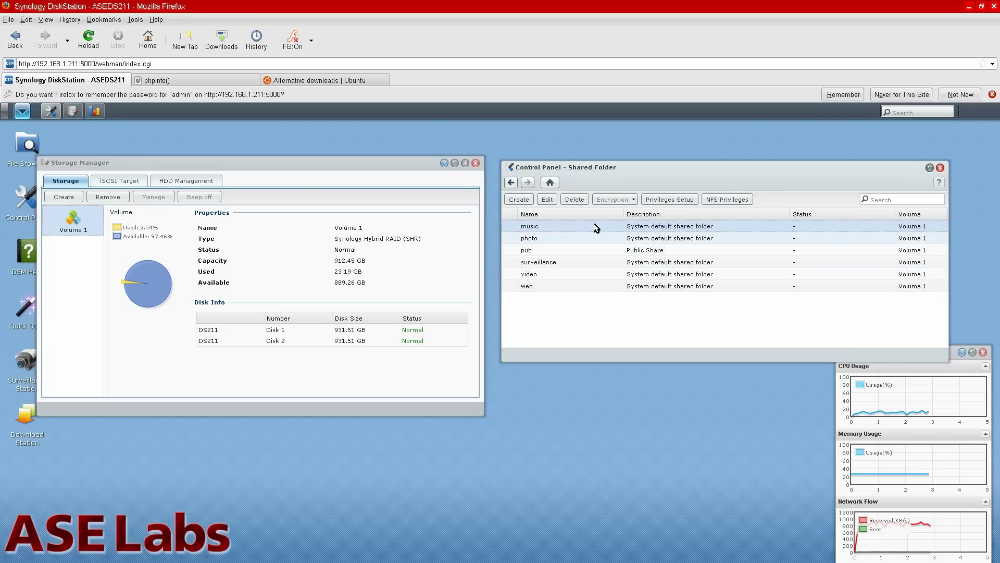
pyautogui.click(607, 251)
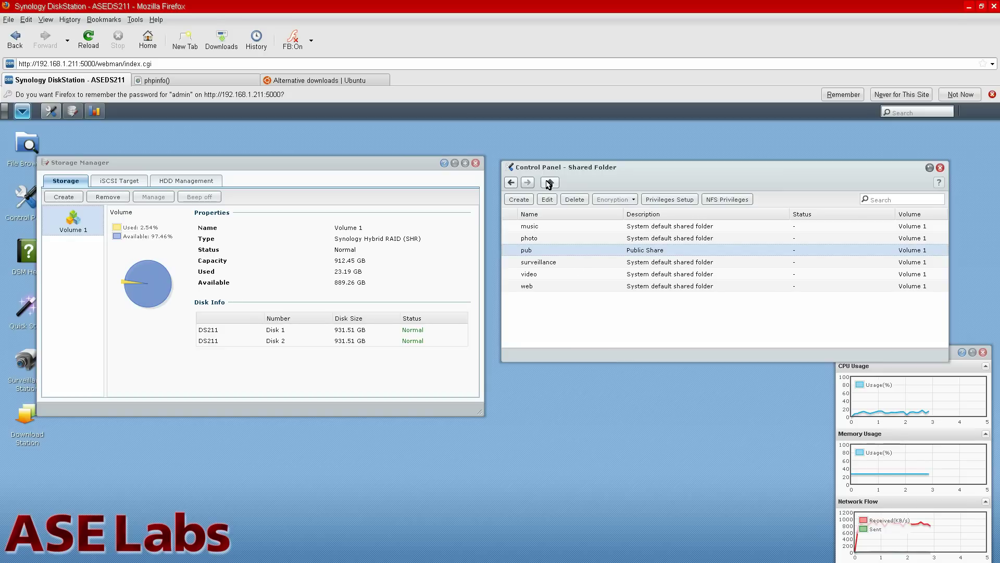
pyautogui.click(525, 201)
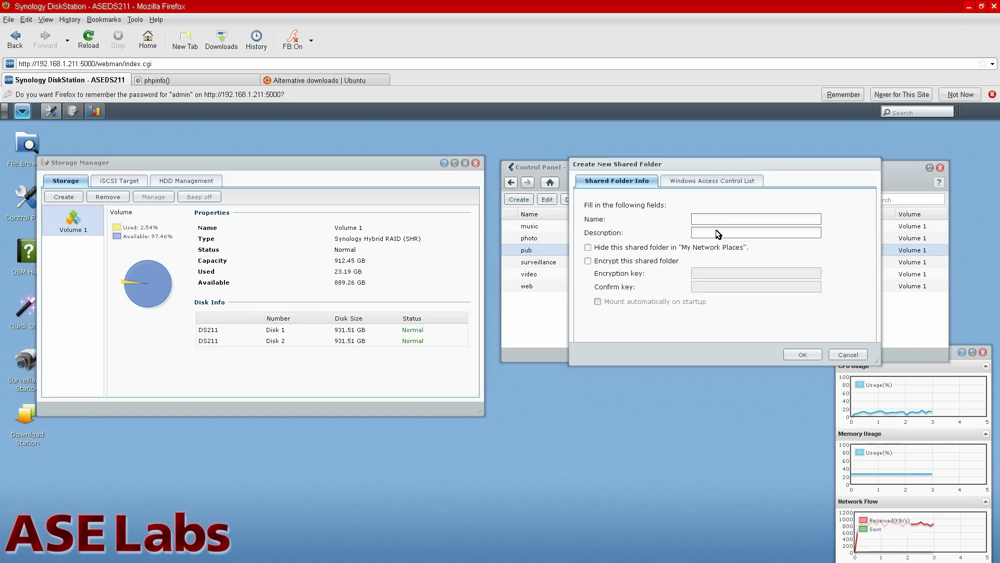
pyautogui.write('myshare')
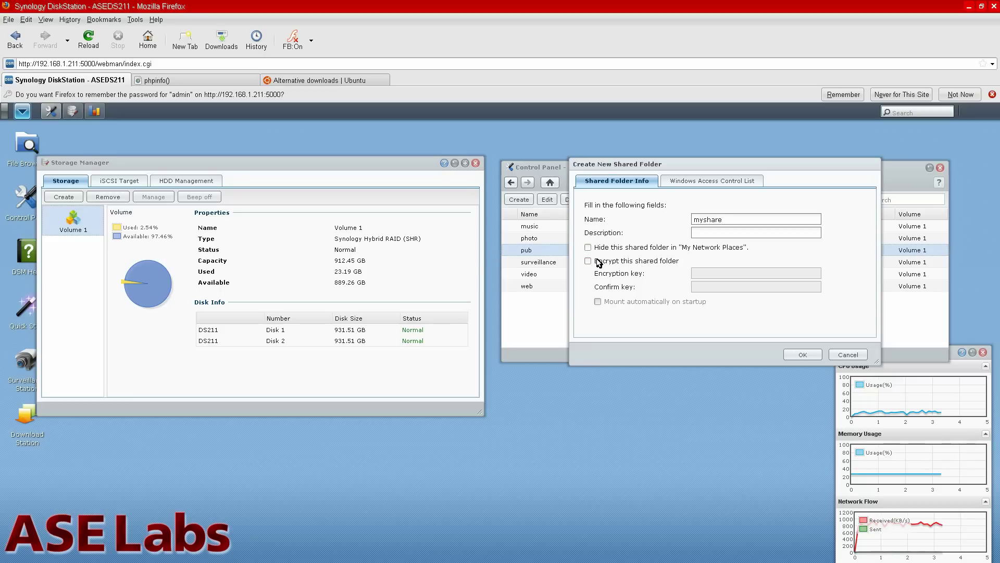
pyautogui.click(713, 183)
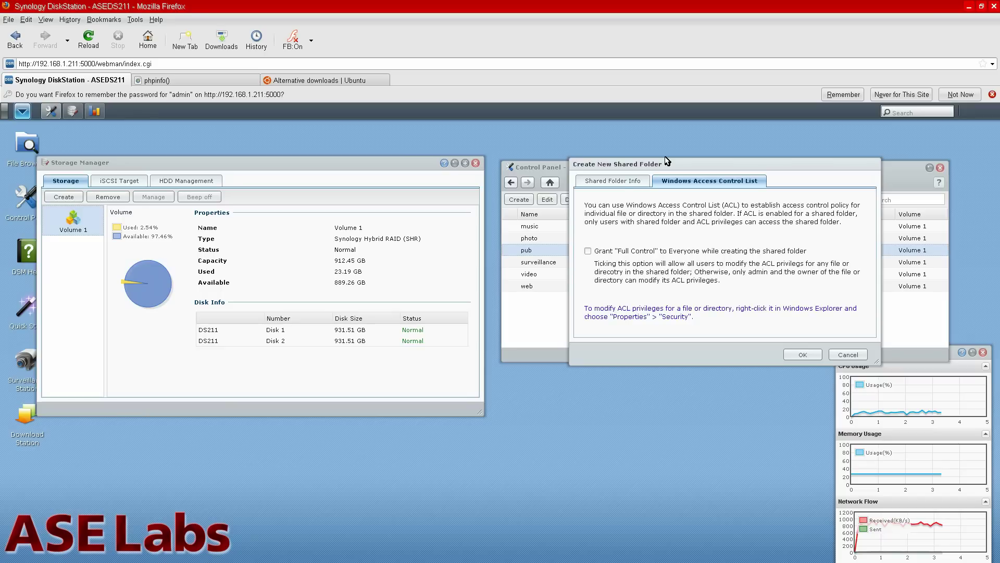
pyautogui.click(620, 186)
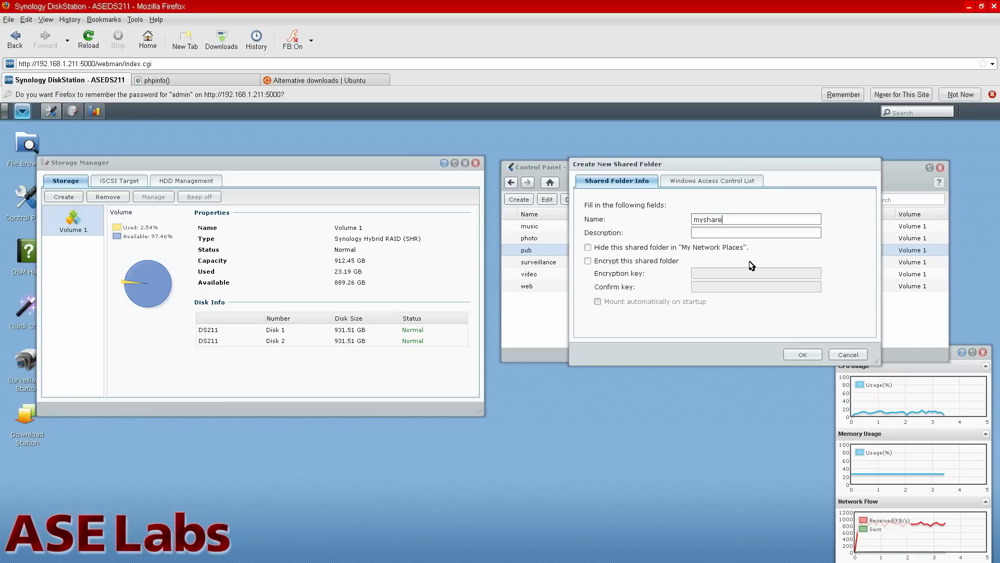
pyautogui.click(803, 355)
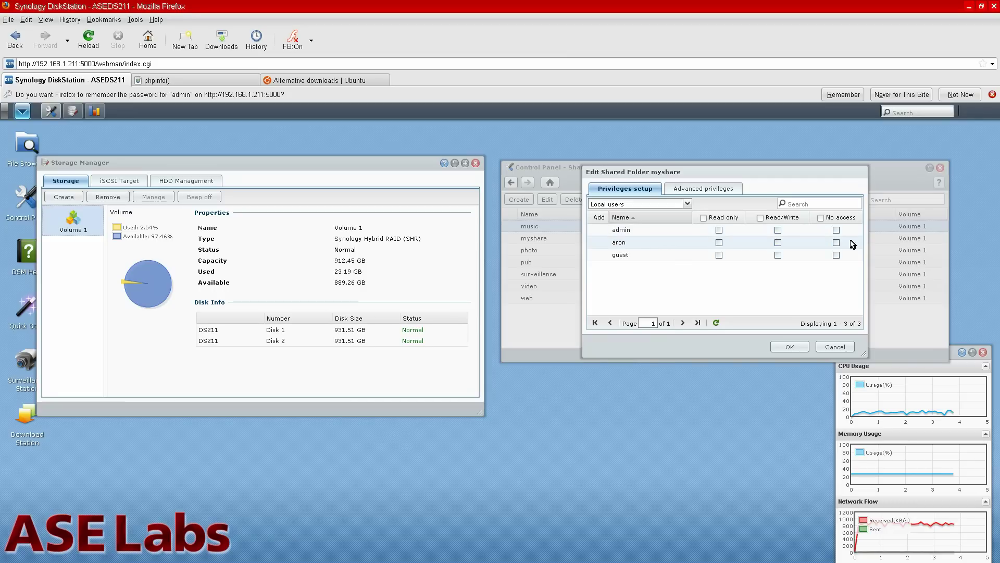
# Give the people group Read/Write and the users group No access on myshare, and save.
pyautogui.click(688, 204)
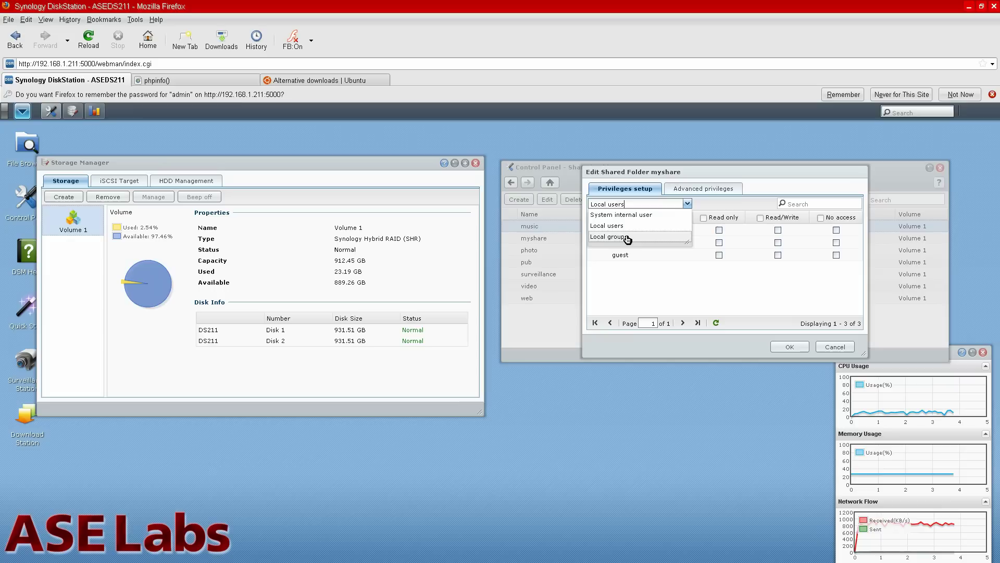
pyautogui.click(627, 238)
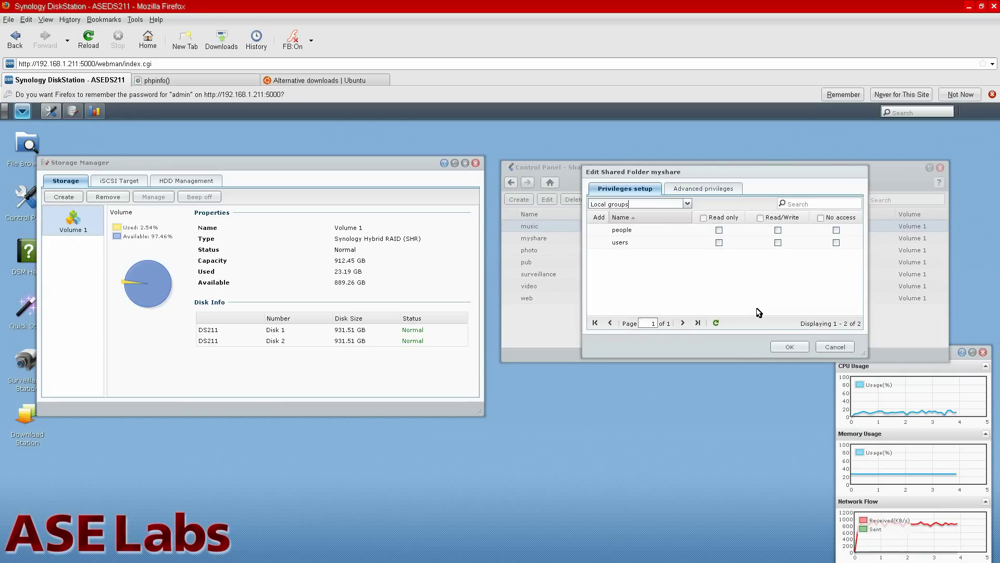
pyautogui.click(778, 230)
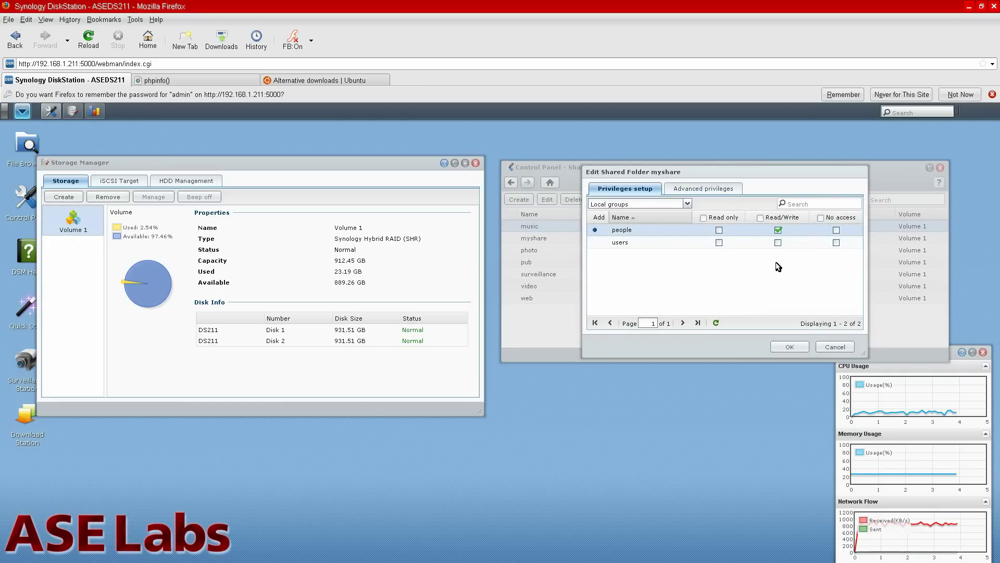
pyautogui.click(836, 244)
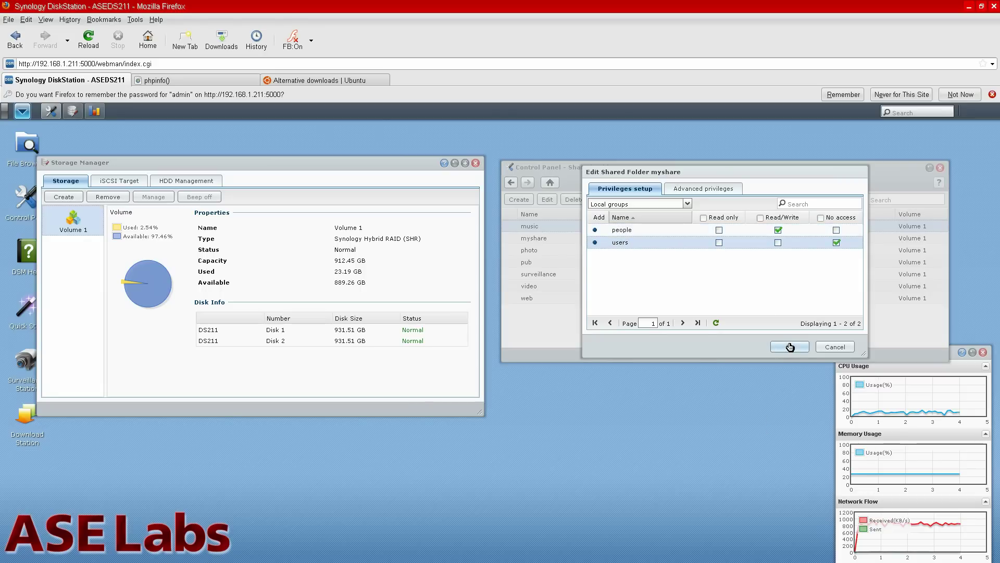
pyautogui.click(706, 189)
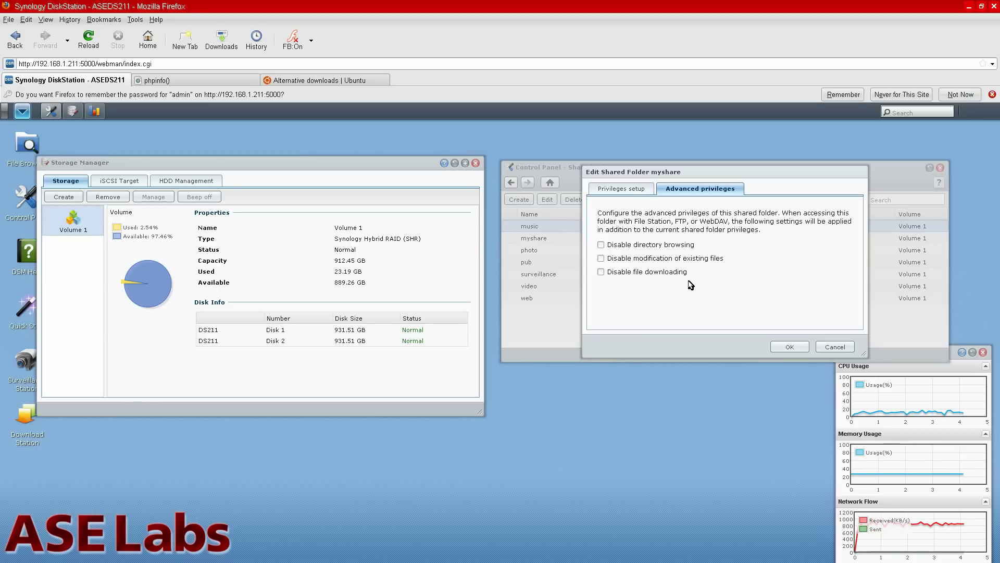
pyautogui.click(633, 191)
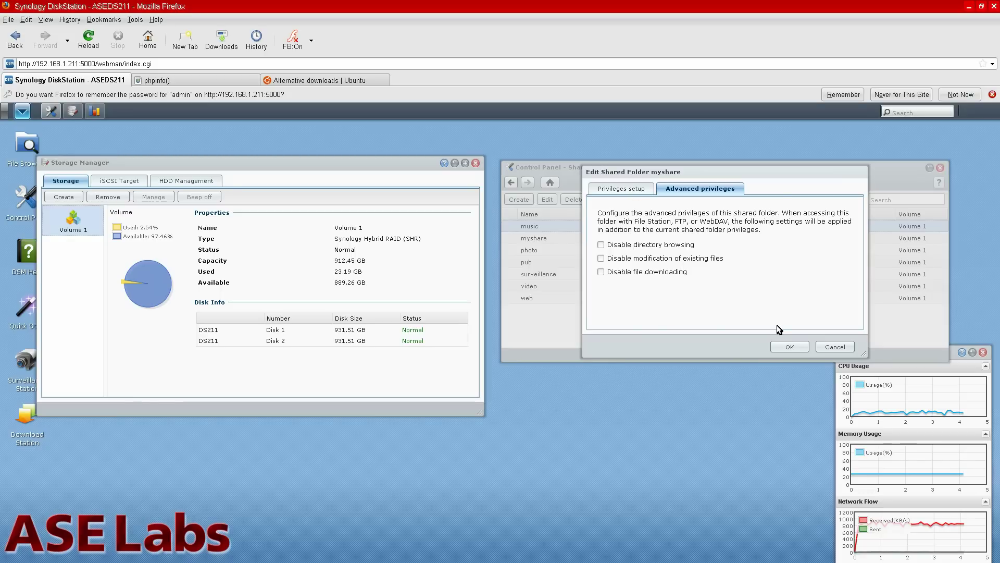
pyautogui.click(799, 349)
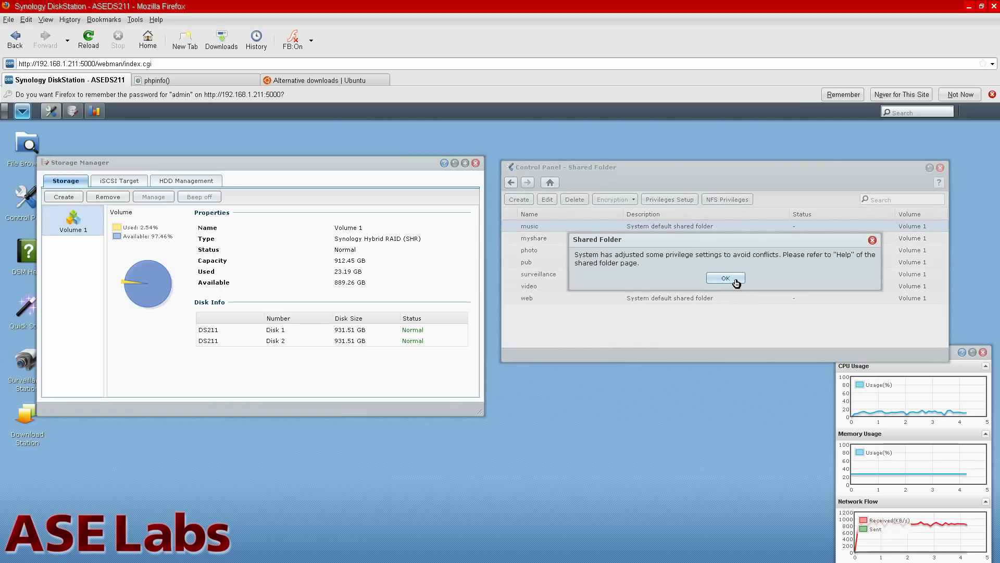
# Dismiss the notice and verify the users group's myshare privileges without changing them.
pyautogui.click(736, 281)
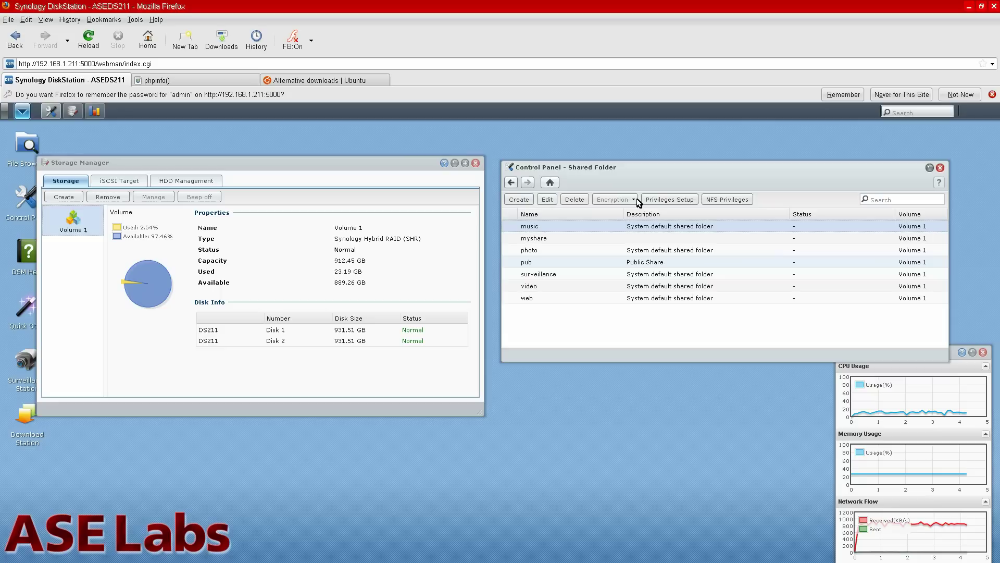
pyautogui.click(512, 183)
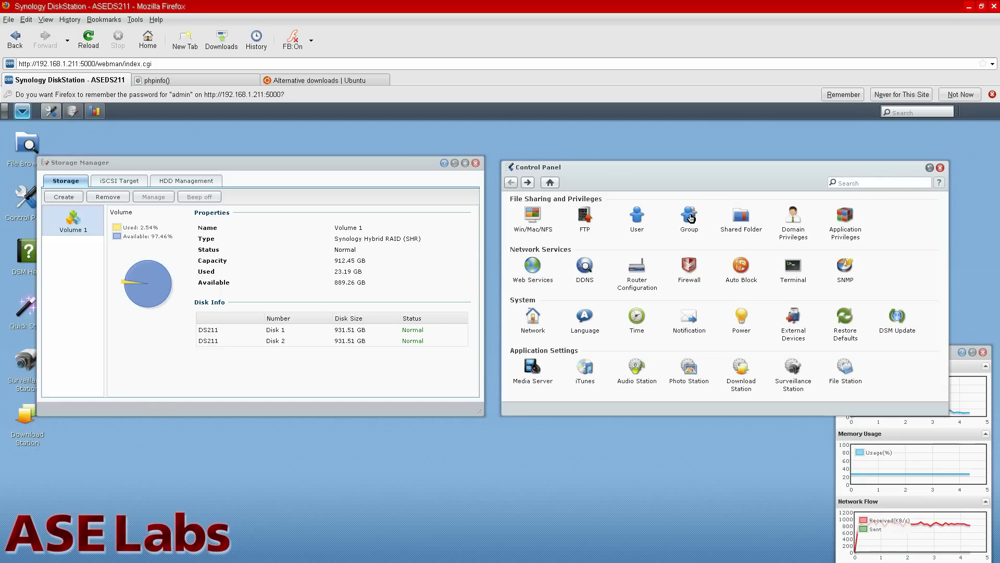
pyautogui.click(690, 216)
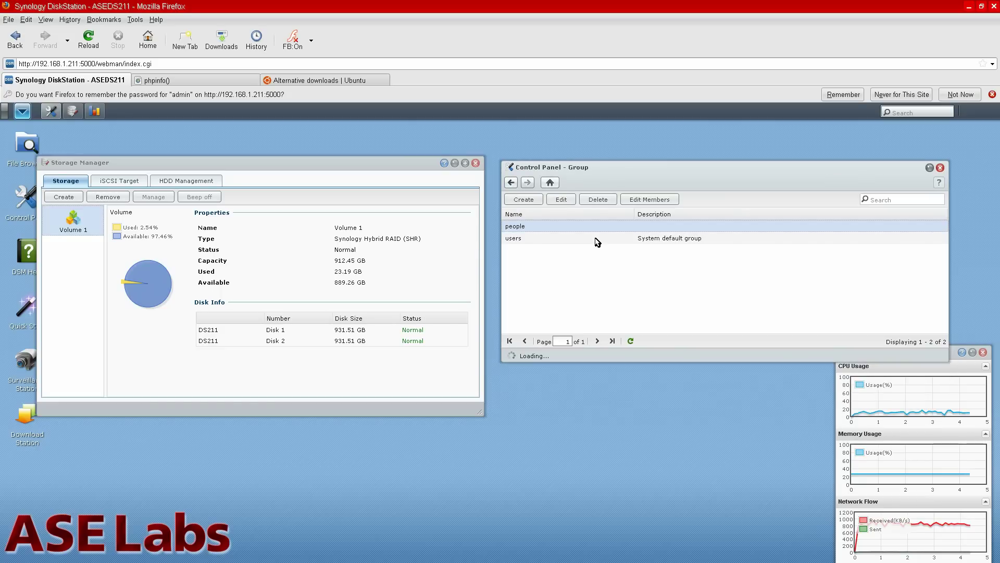
pyautogui.click(587, 238)
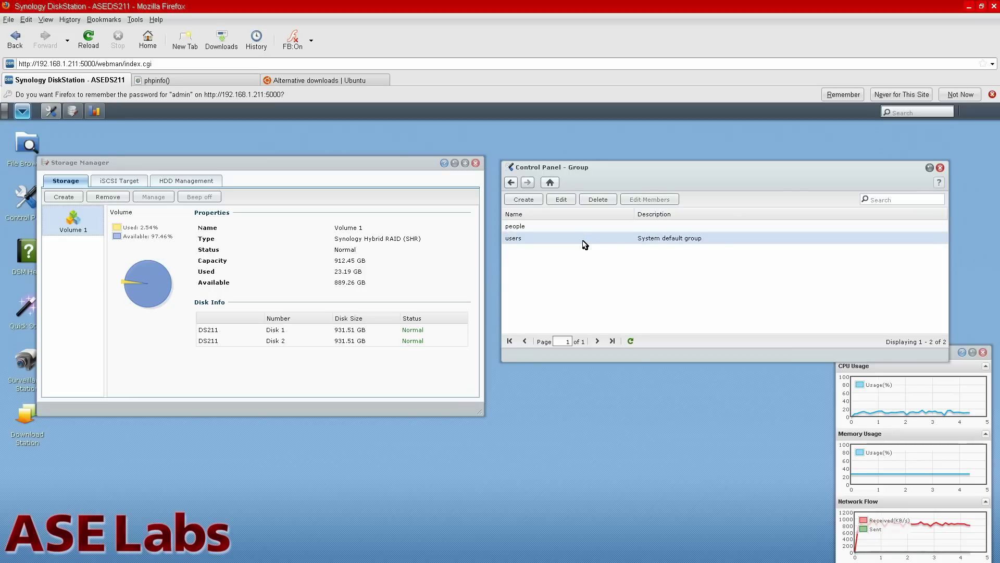
pyautogui.doubleClick(581, 241)
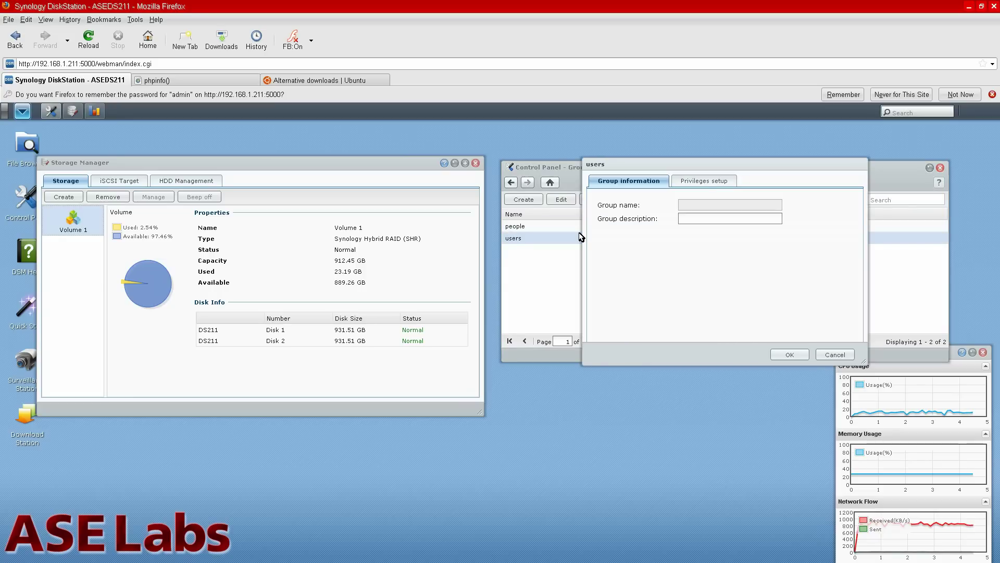
pyautogui.click(704, 181)
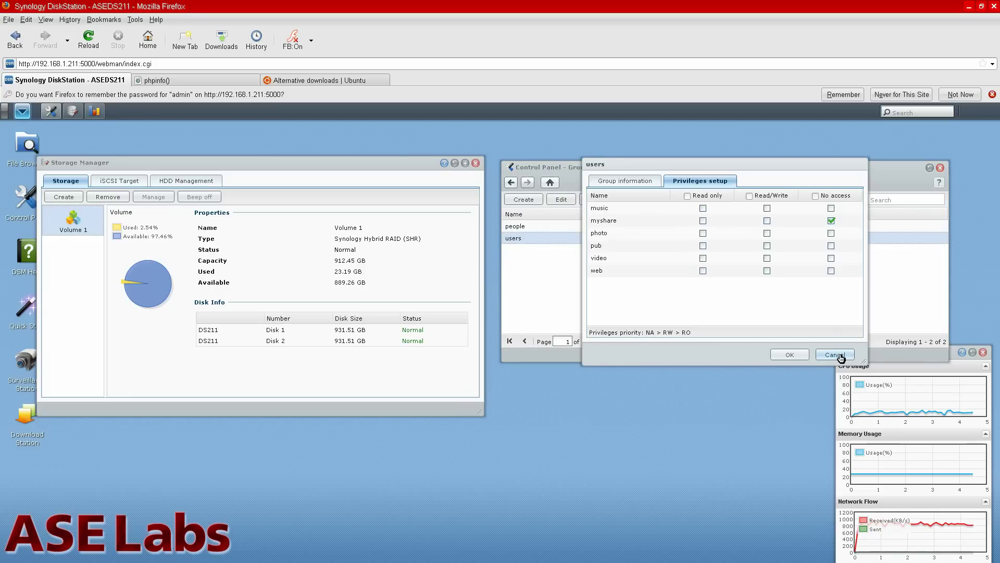
pyautogui.click(514, 182)
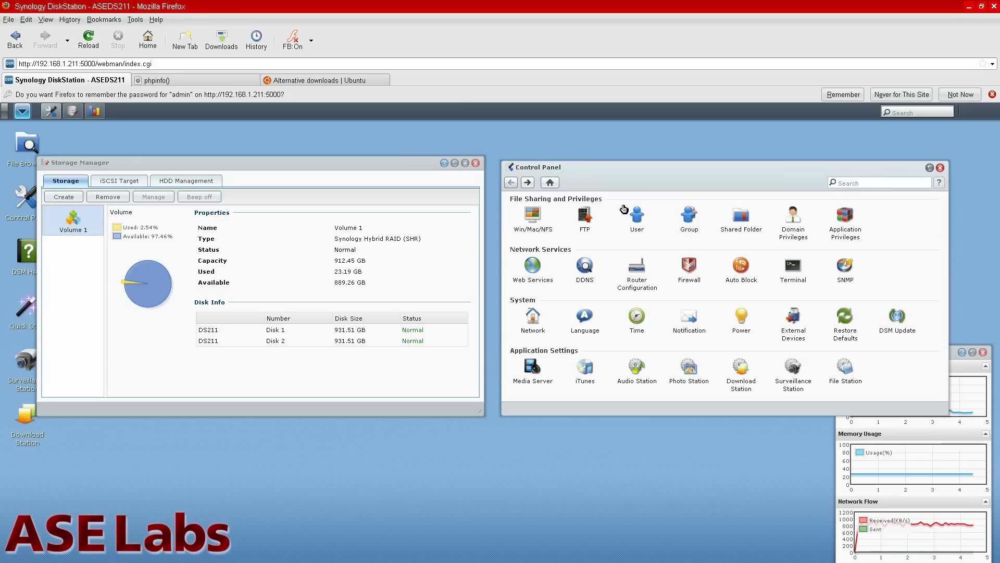
pyautogui.click(625, 210)
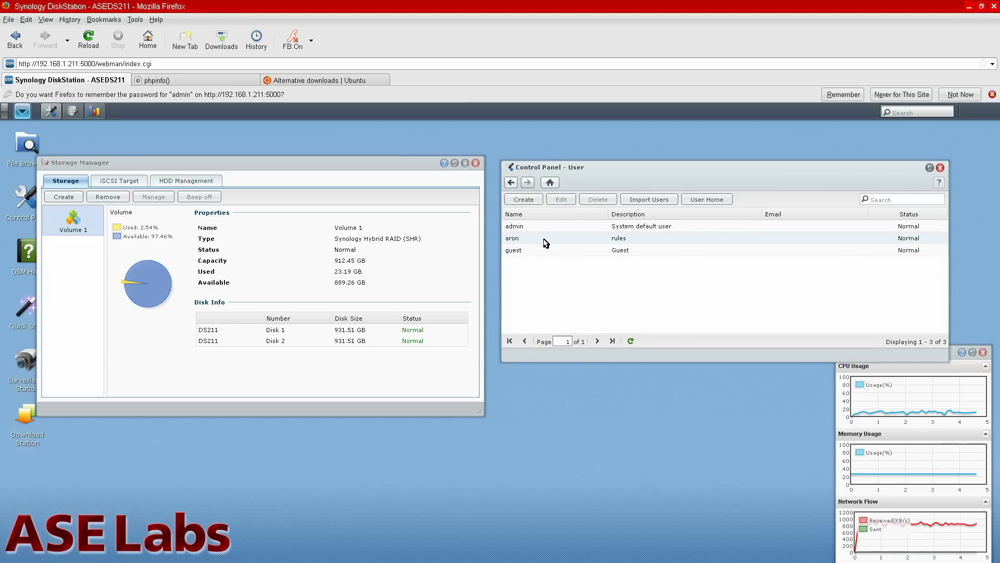
pyautogui.click(548, 242)
pyautogui.doubleClick(548, 241)
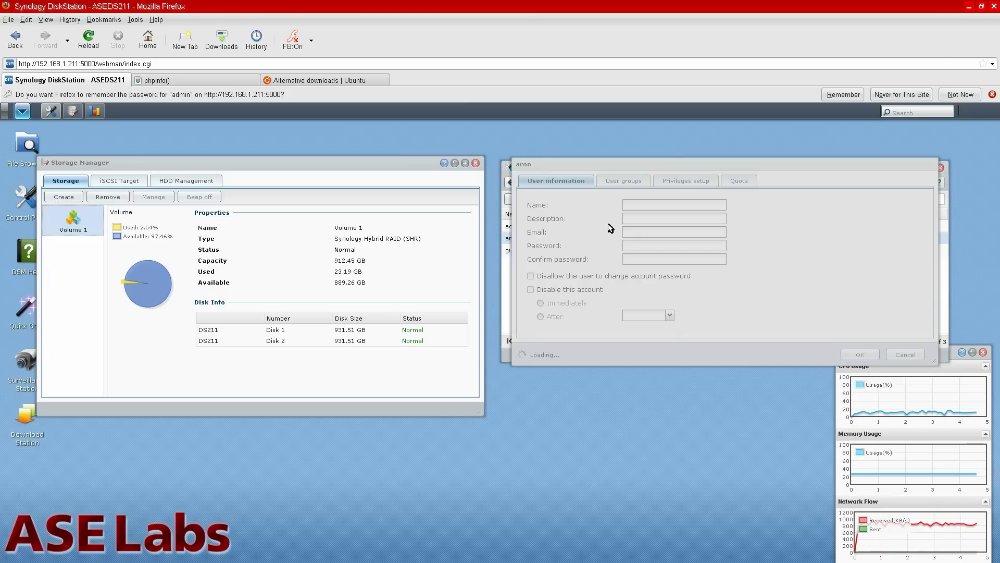
pyautogui.click(624, 181)
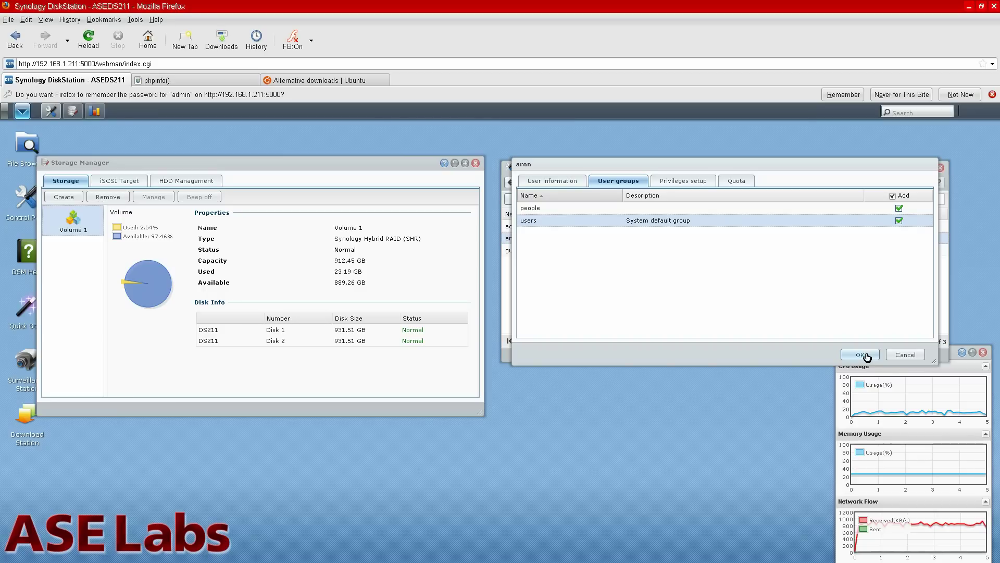
pyautogui.click(861, 355)
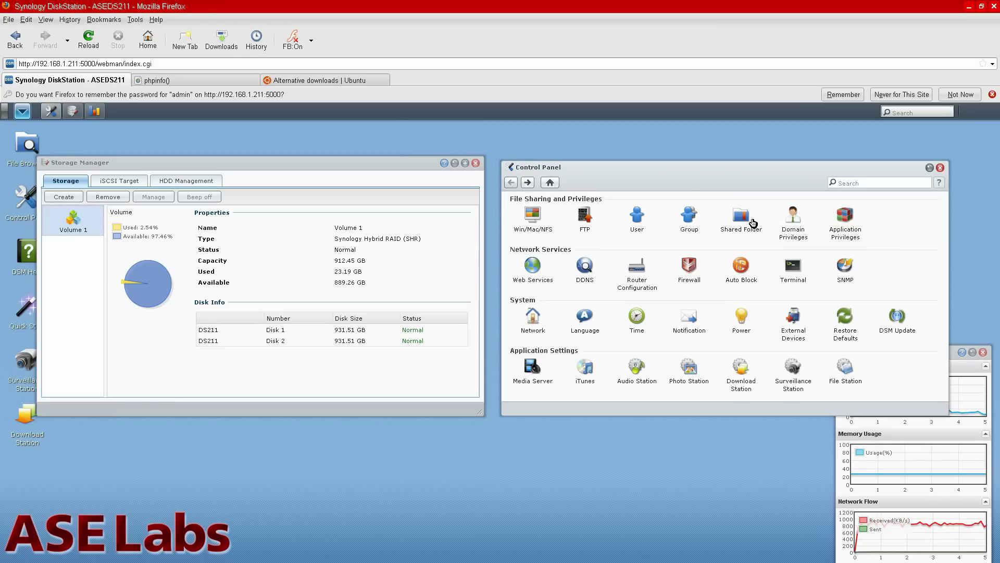
# Reopen myshare's group privileges and clear the users group's No access setting.
pyautogui.click(747, 236)
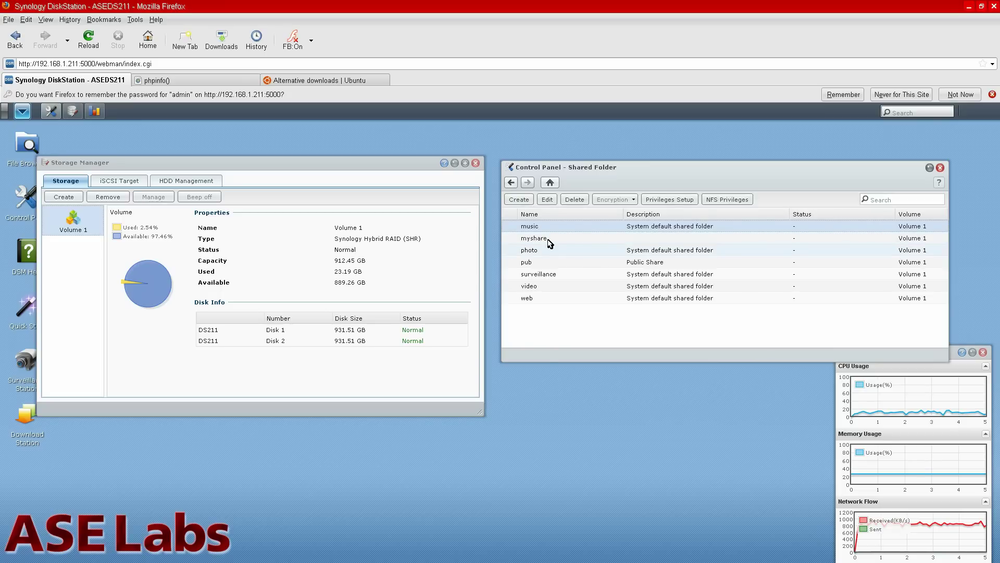
pyautogui.click(547, 239)
pyautogui.click(670, 199)
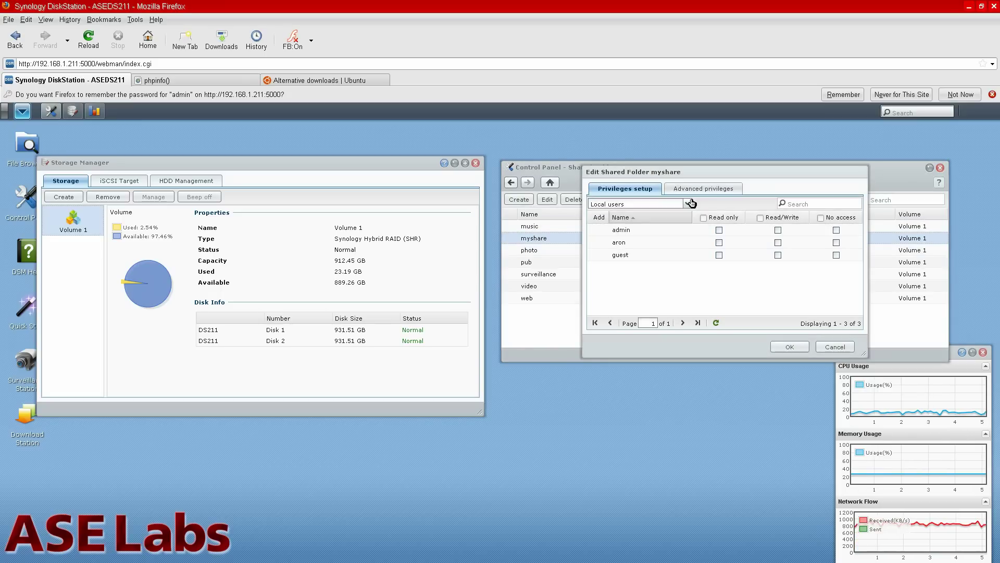
pyautogui.click(688, 203)
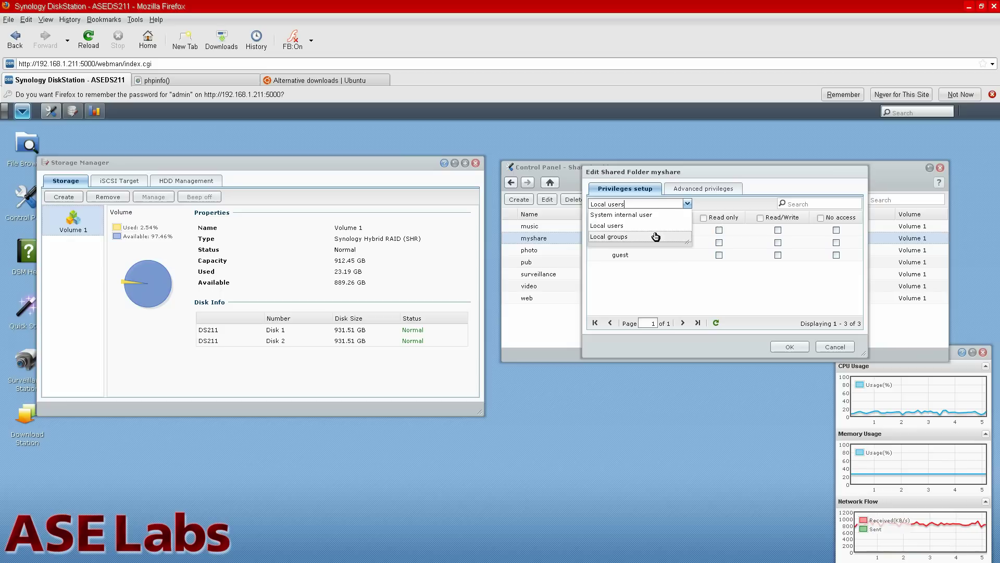
pyautogui.click(656, 236)
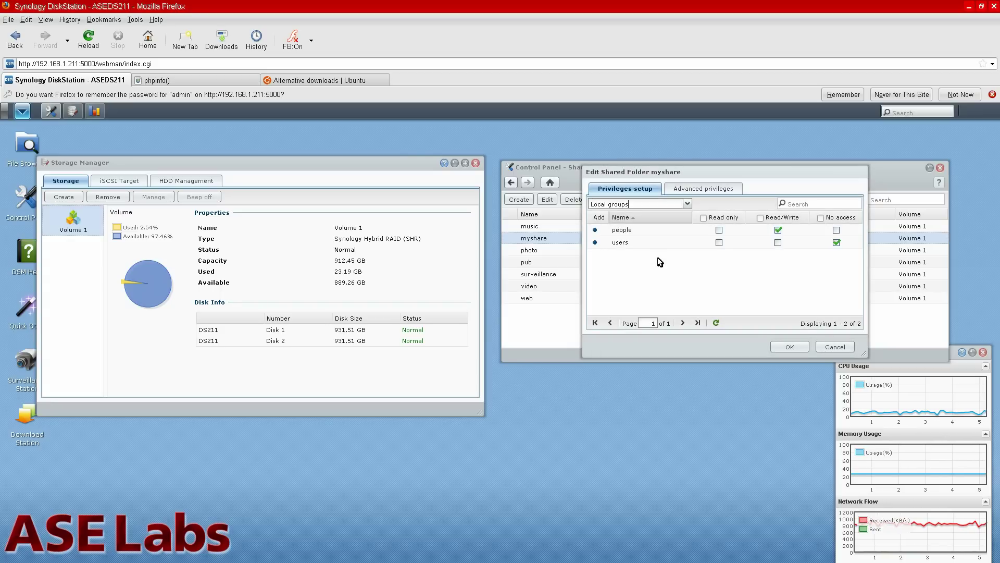
pyautogui.click(836, 242)
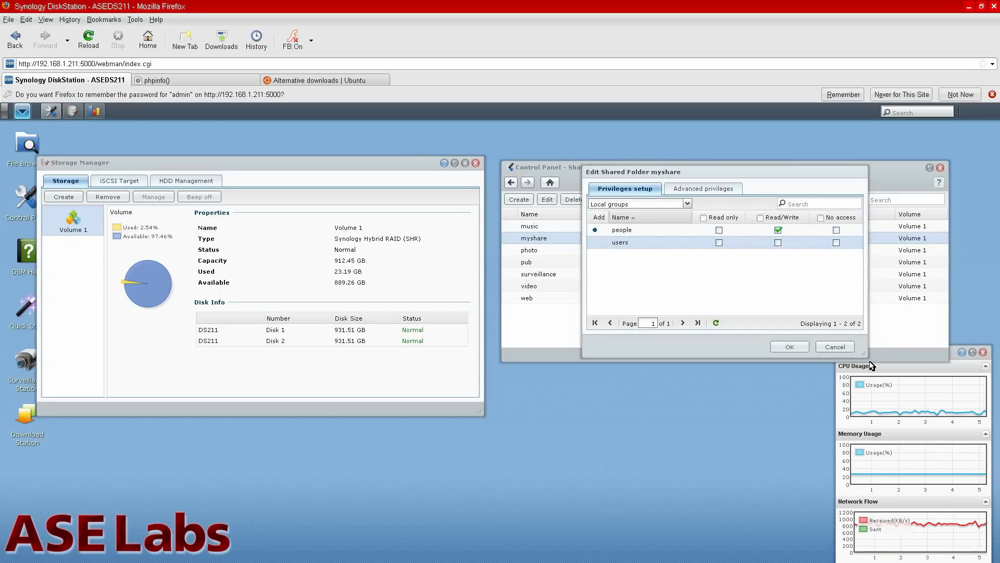
pyautogui.click(790, 347)
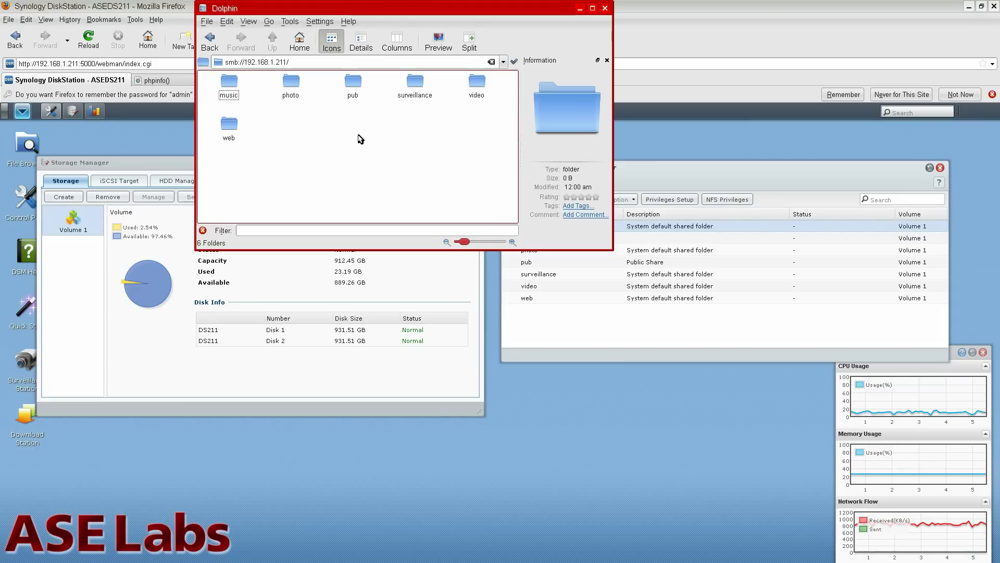
# Refresh the share list and open myshare, logging in with the new user's name and password.
pyautogui.press('F5')
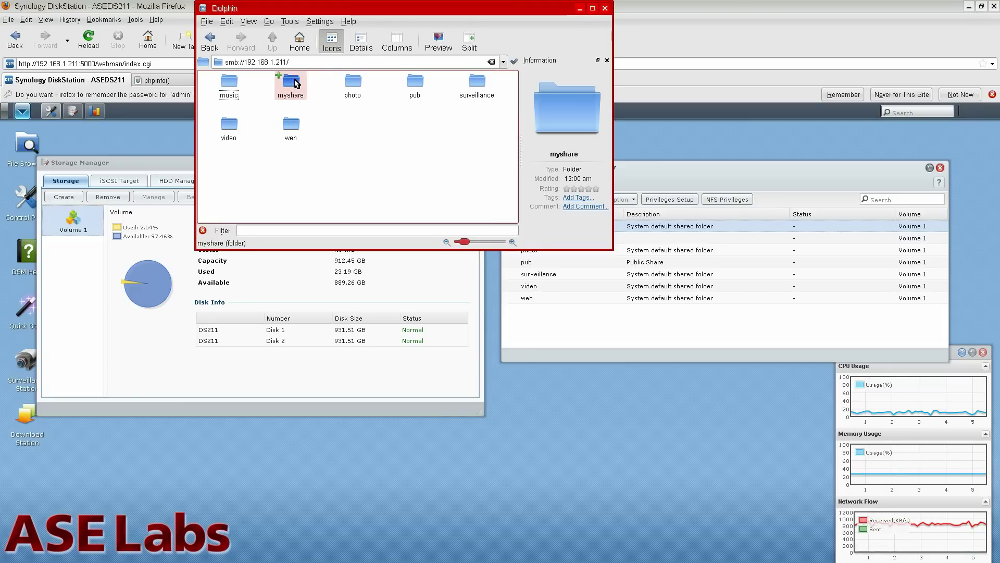
pyautogui.click(291, 82)
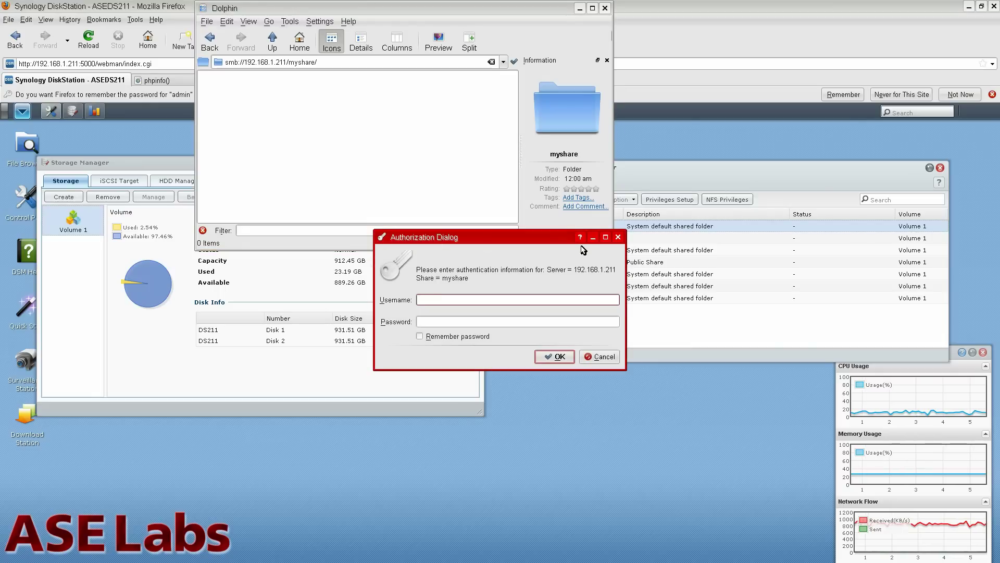
pyautogui.write('aron')
pyautogui.press('Tab')
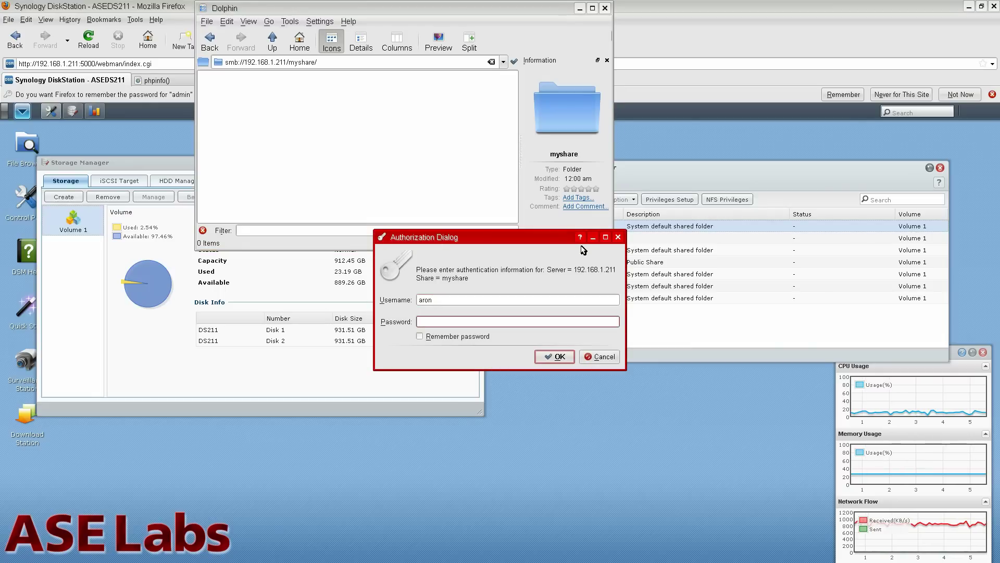
pyautogui.write('****')
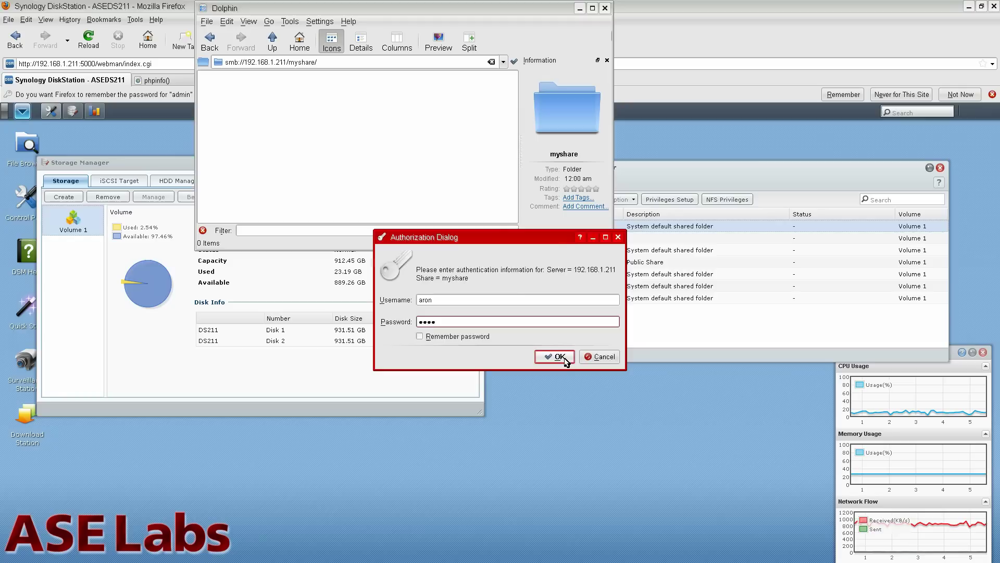
pyautogui.click(559, 357)
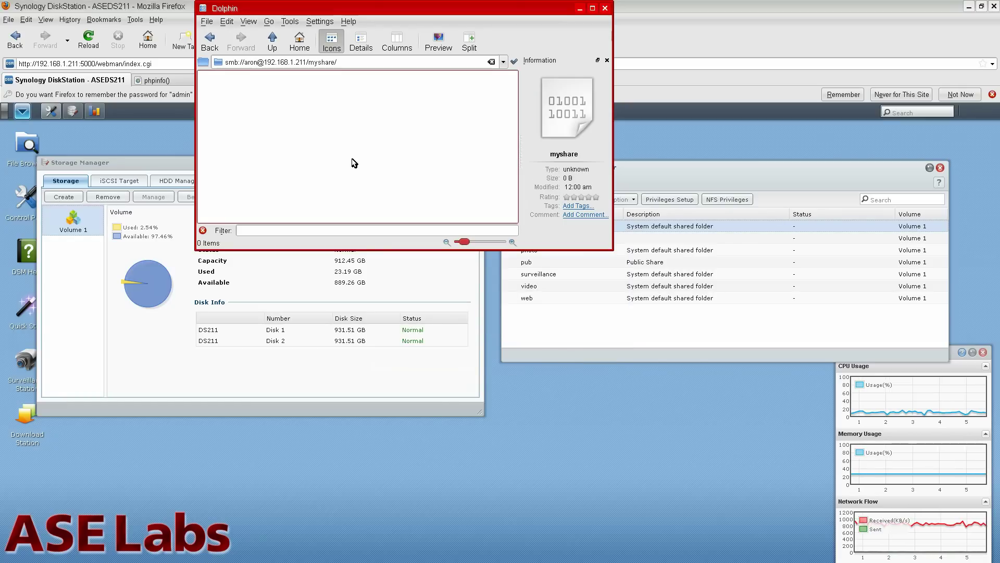
# Create a new text file named test in myshare.
pyautogui.rightClick(427, 185)
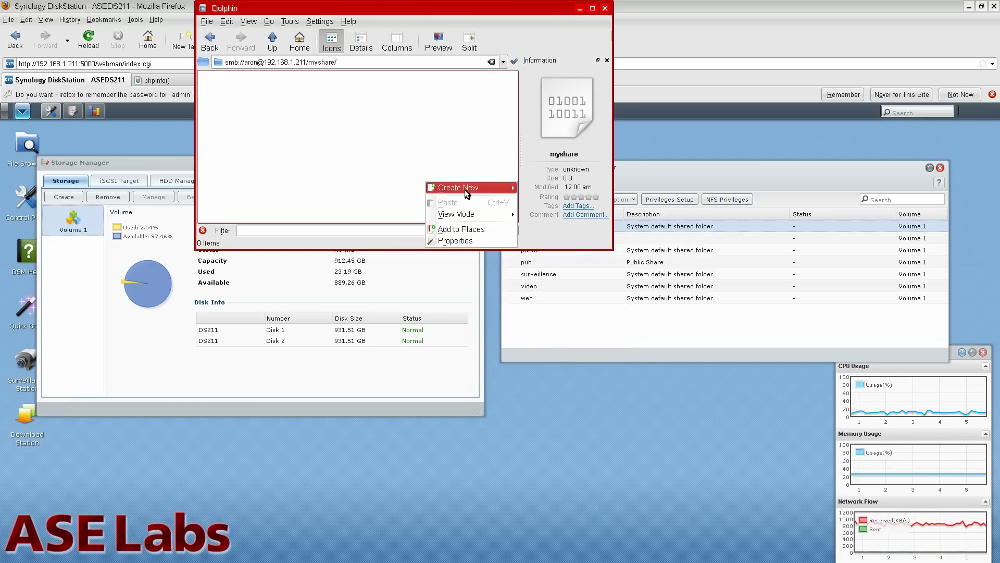
pyautogui.moveTo(469, 188)
pyautogui.click(585, 204)
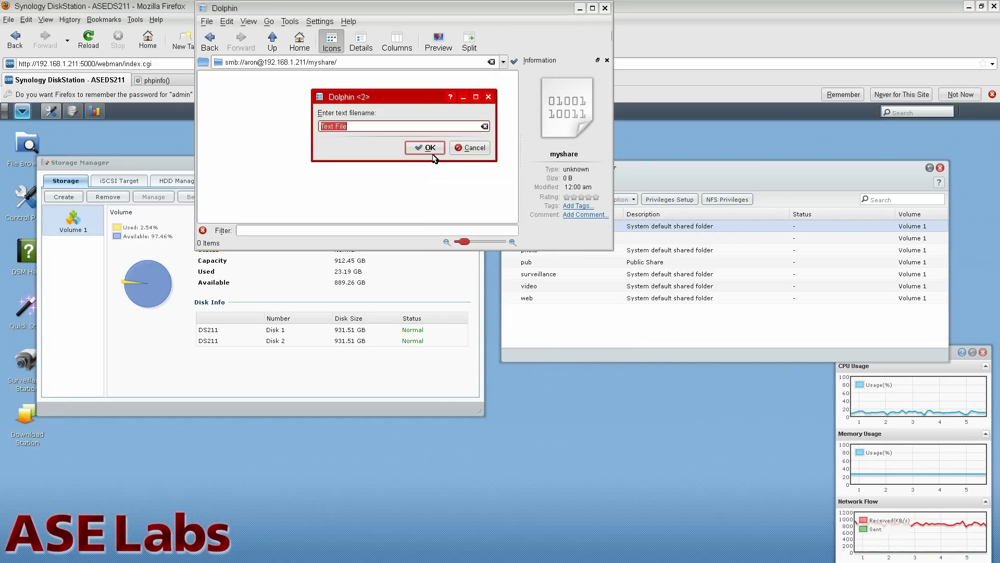
pyautogui.write('test')
pyautogui.click(432, 152)
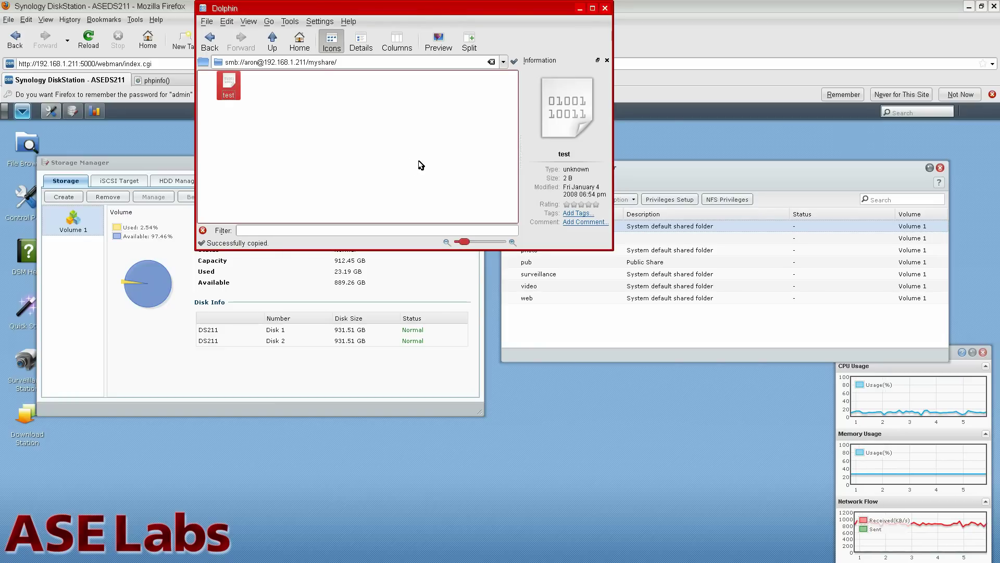
# Go up to the share list, try the web share, and cancel its login prompt.
pyautogui.click(279, 42)
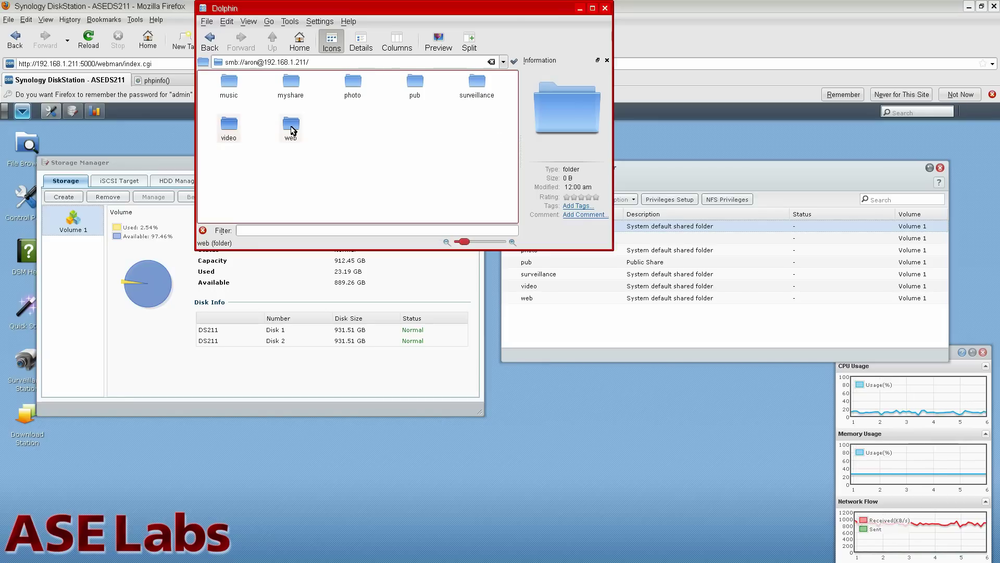
pyautogui.click(290, 128)
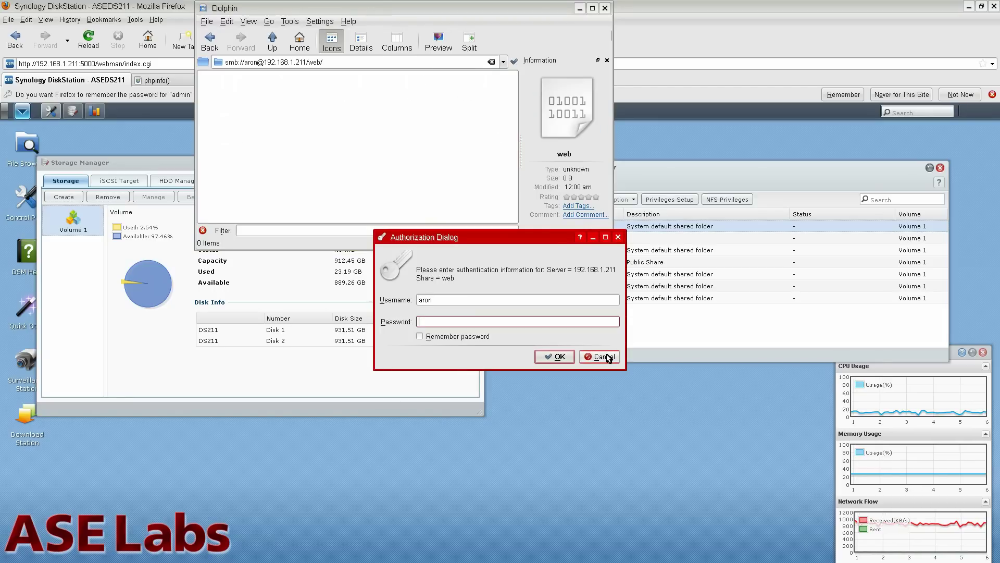
pyautogui.click(603, 357)
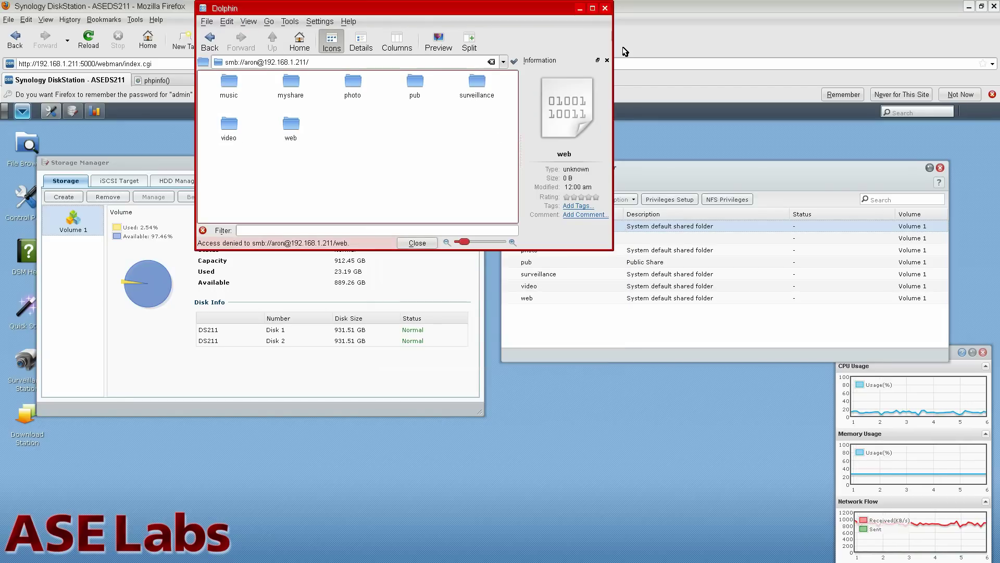
# Check the Win/Mac/NFS Domain/Workgroup (workgroup ASE) and Mac File Service settings, then return to the overview.
pyautogui.click(712, 16)
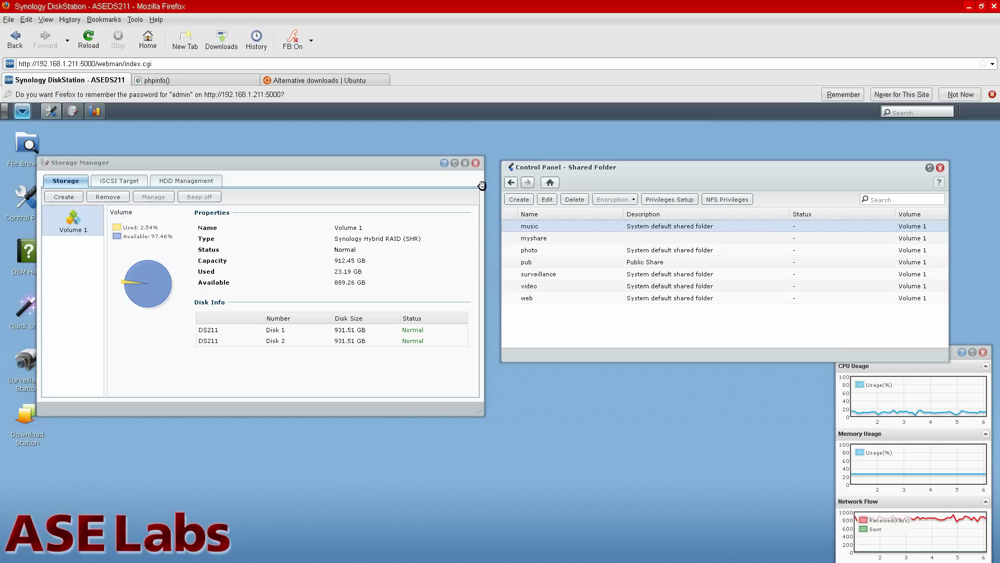
pyautogui.click(512, 183)
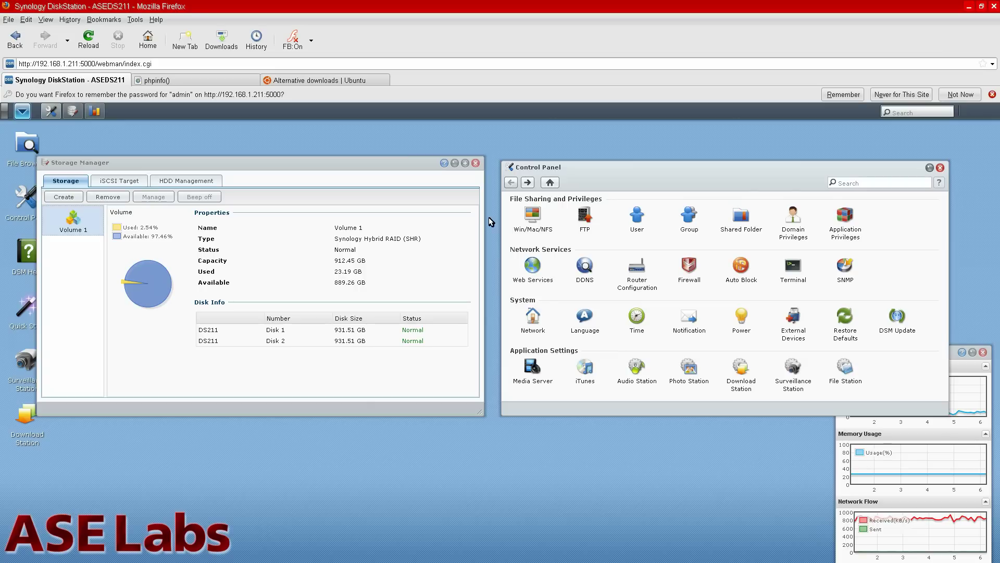
pyautogui.click(537, 215)
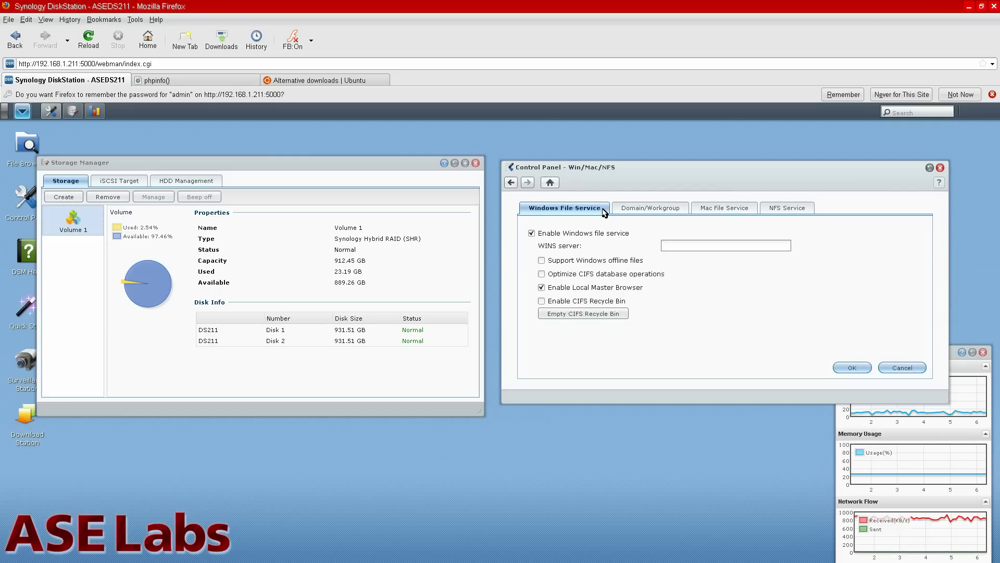
pyautogui.click(648, 208)
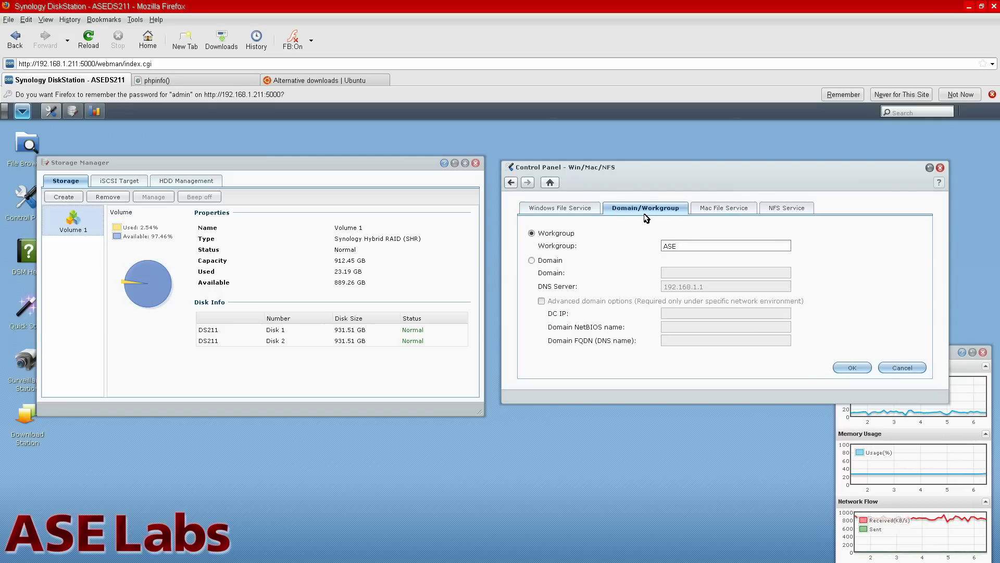
pyautogui.click(725, 209)
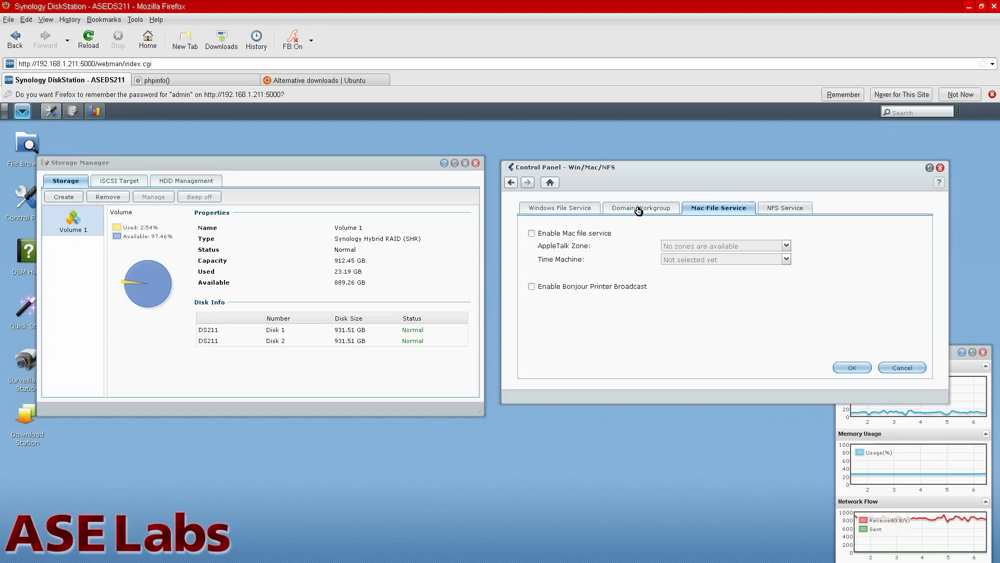
pyautogui.click(639, 211)
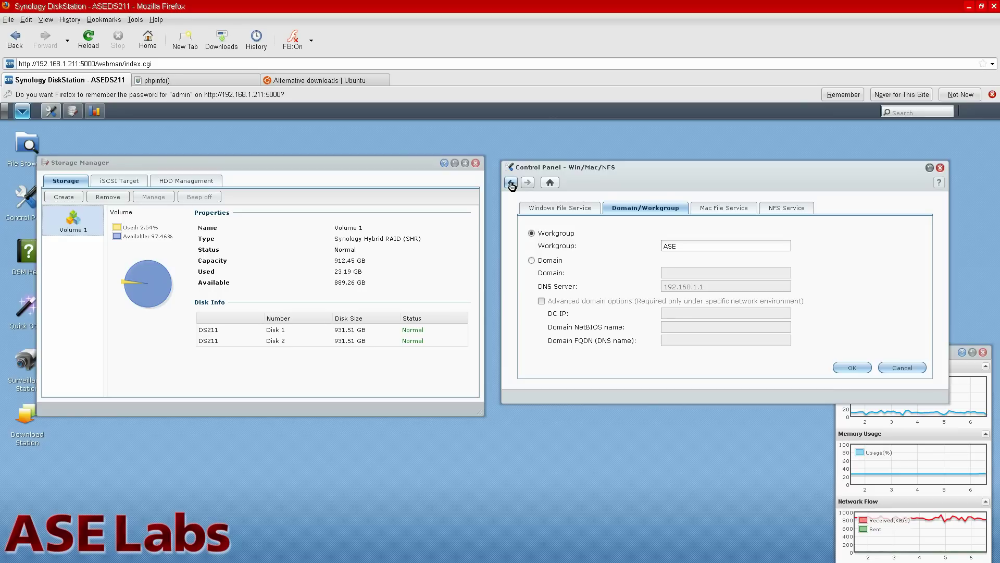
pyautogui.click(511, 184)
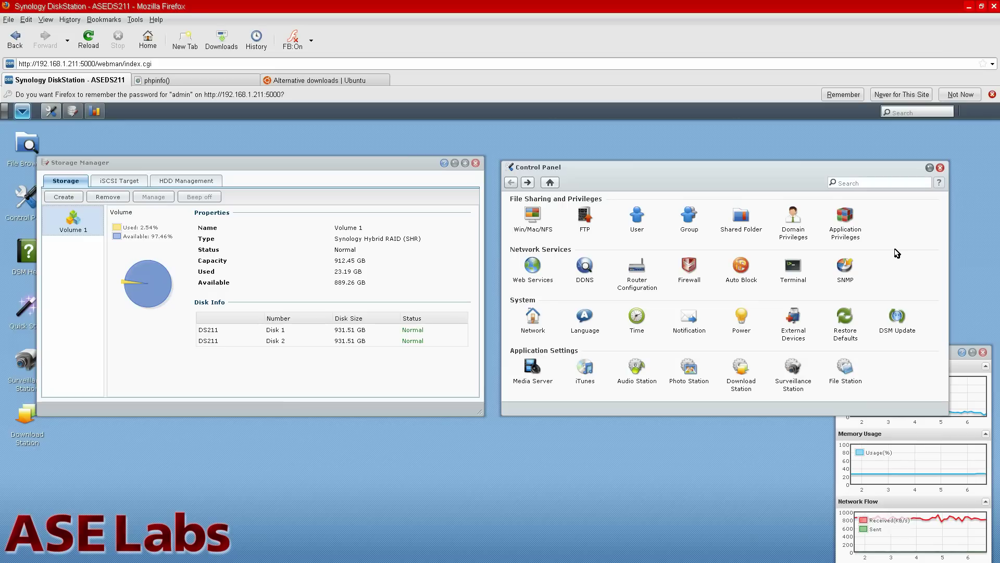
pyautogui.click(795, 215)
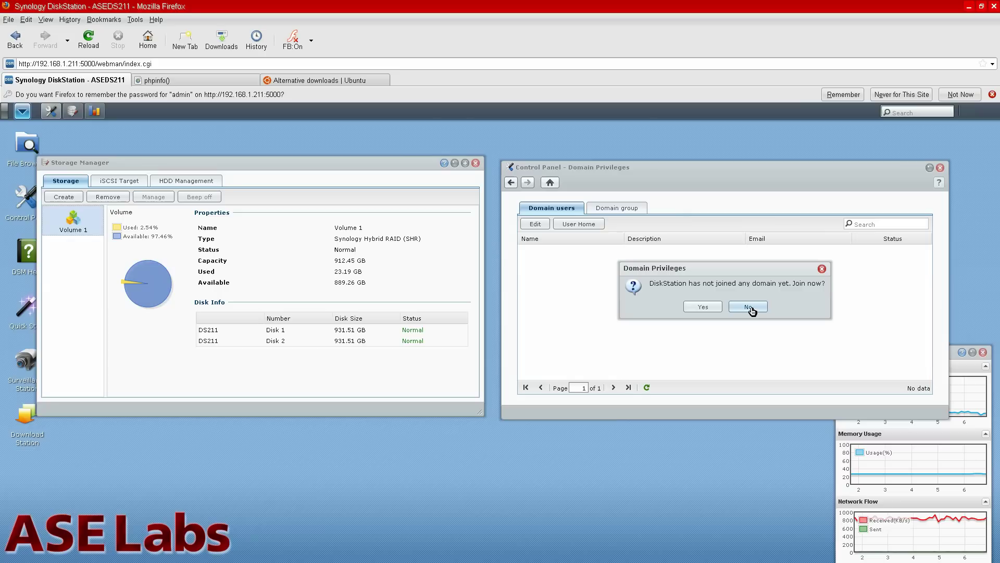
pyautogui.click(752, 311)
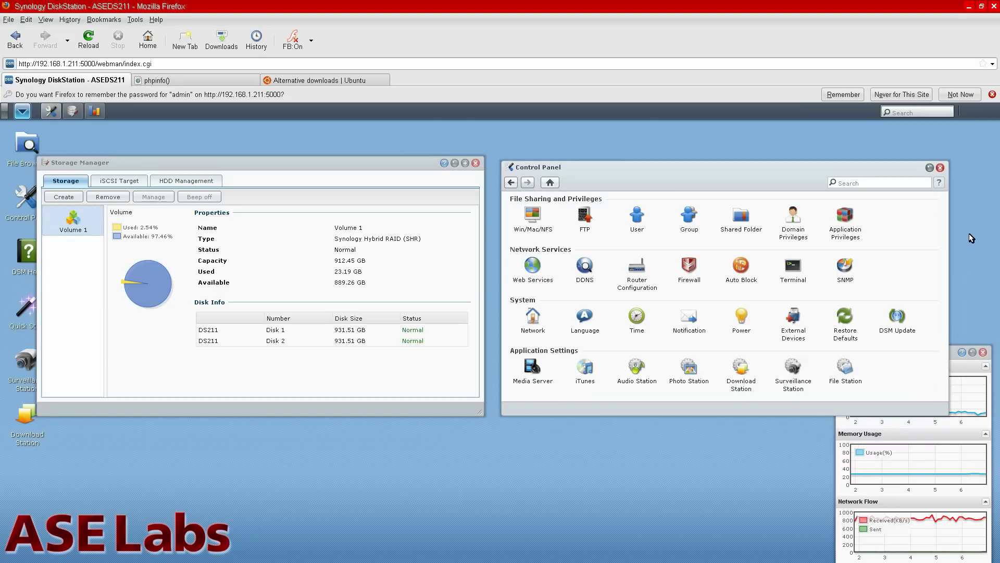
pyautogui.click(846, 214)
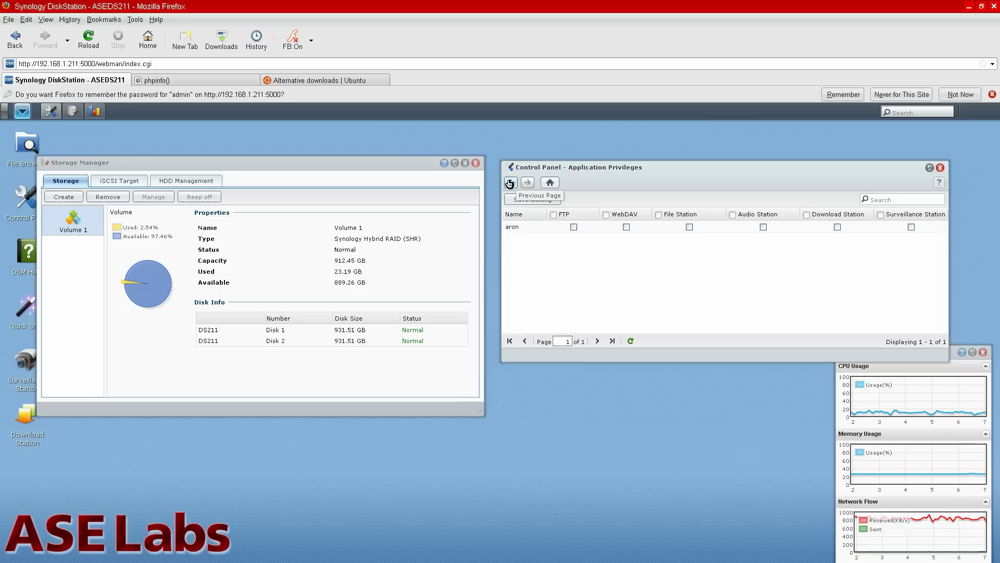
pyautogui.click(509, 184)
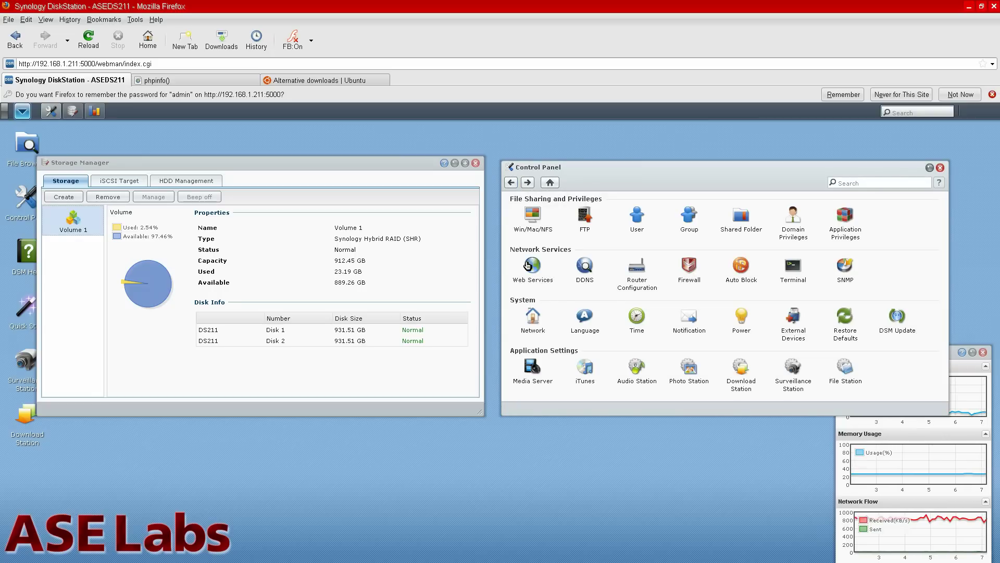
# Add a virtual host localweb.test under Web Services, which errors because the host name is empty.
pyautogui.click(528, 265)
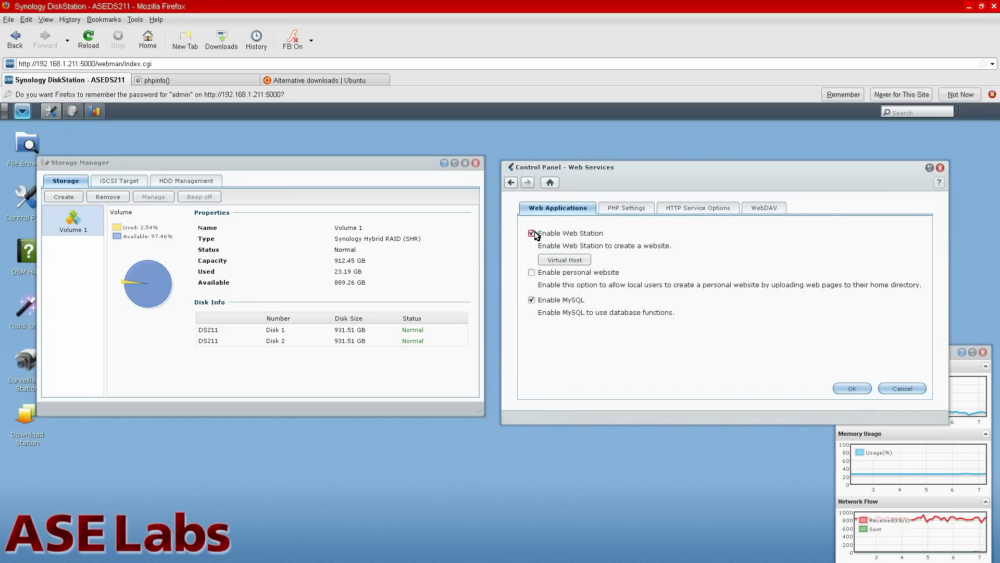
pyautogui.click(589, 261)
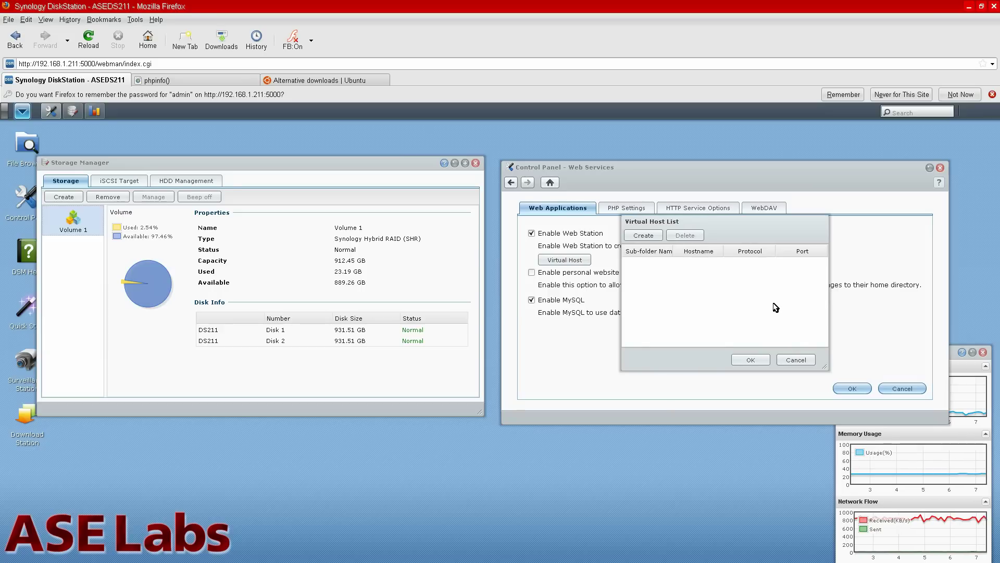
pyautogui.click(656, 237)
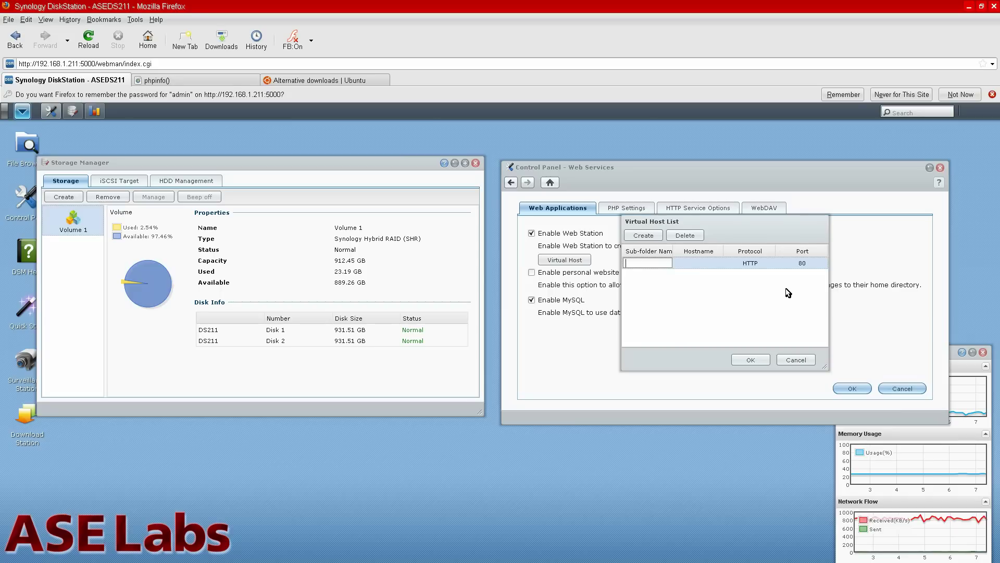
pyautogui.write('local')
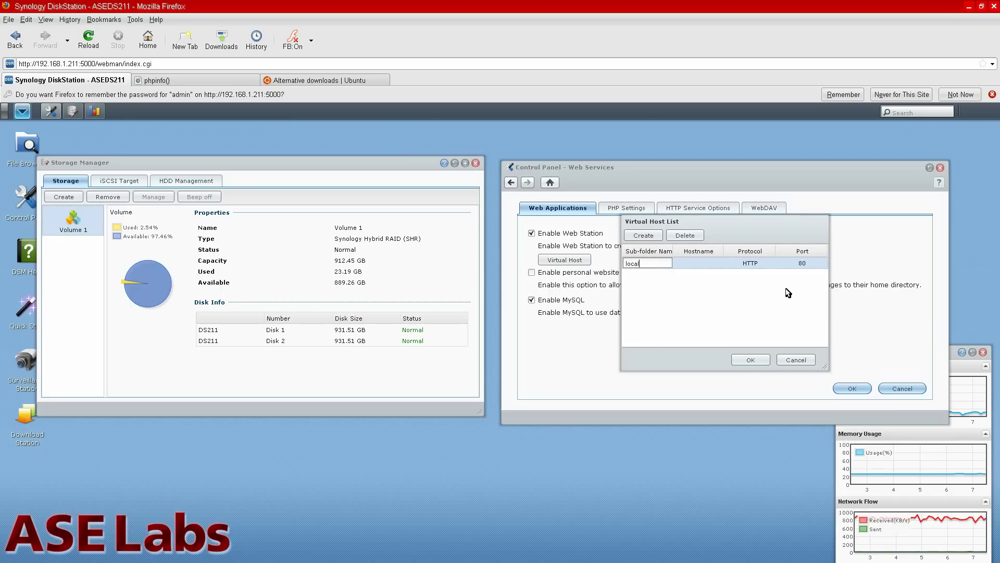
pyautogui.write('web.test')
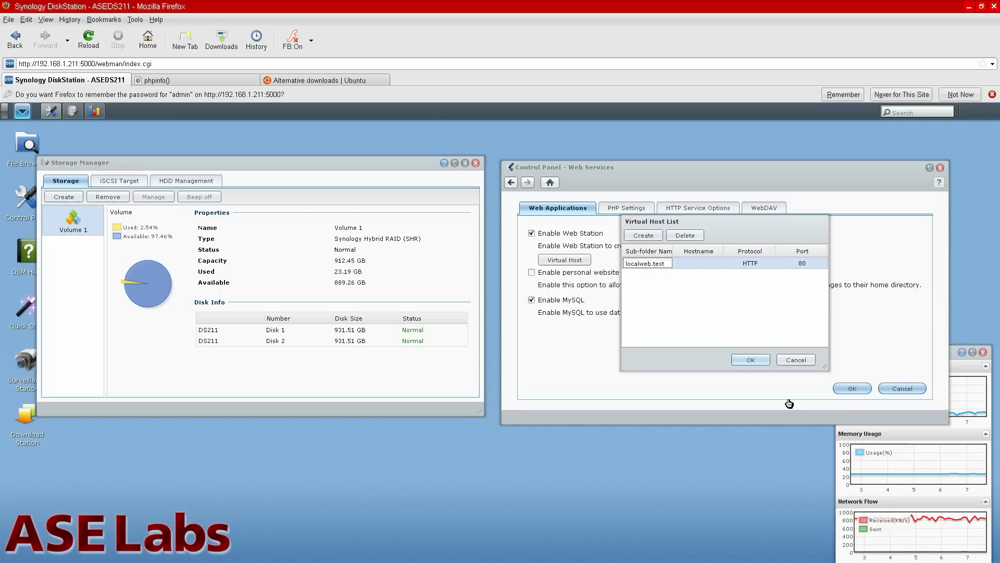
pyautogui.press('Return')
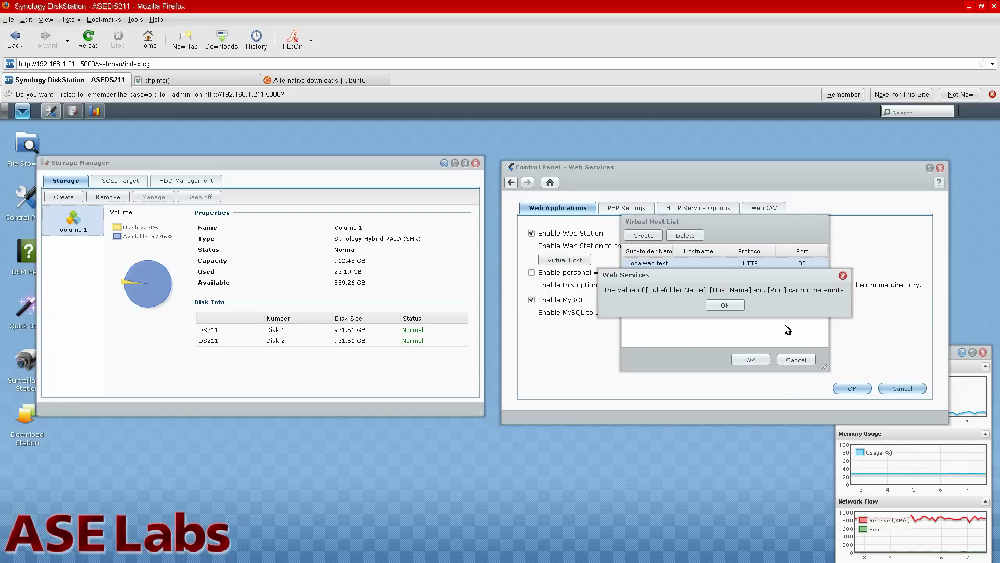